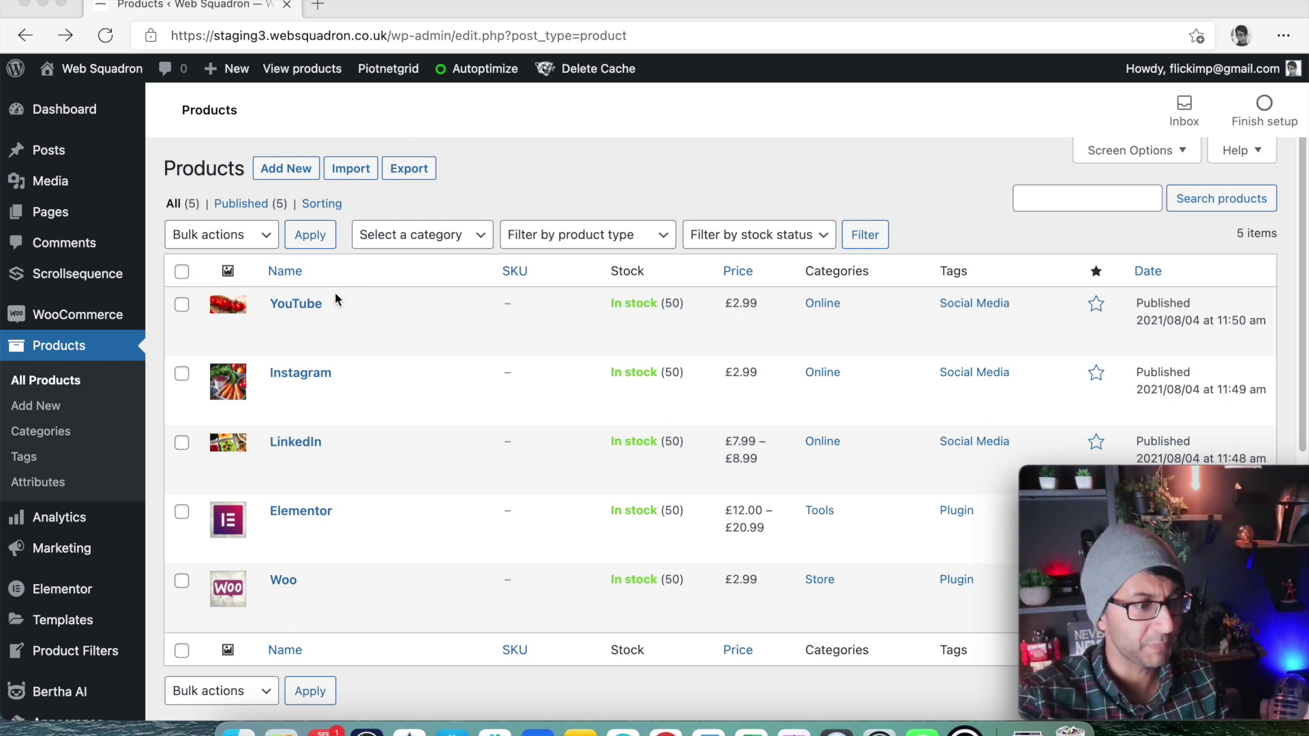
Step: Open the YouTube product for editing and change its type to Variable product
left_click(335, 325)
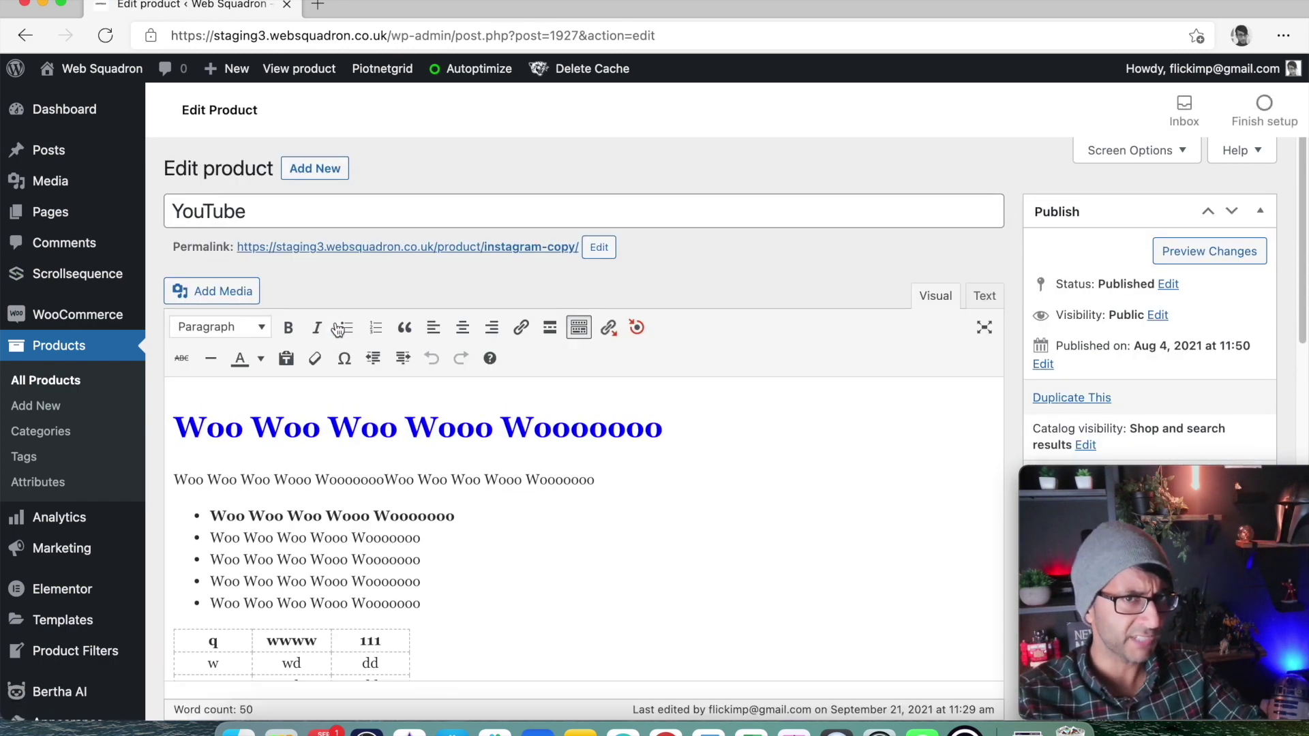
scroll(529, 363, "down", 10)
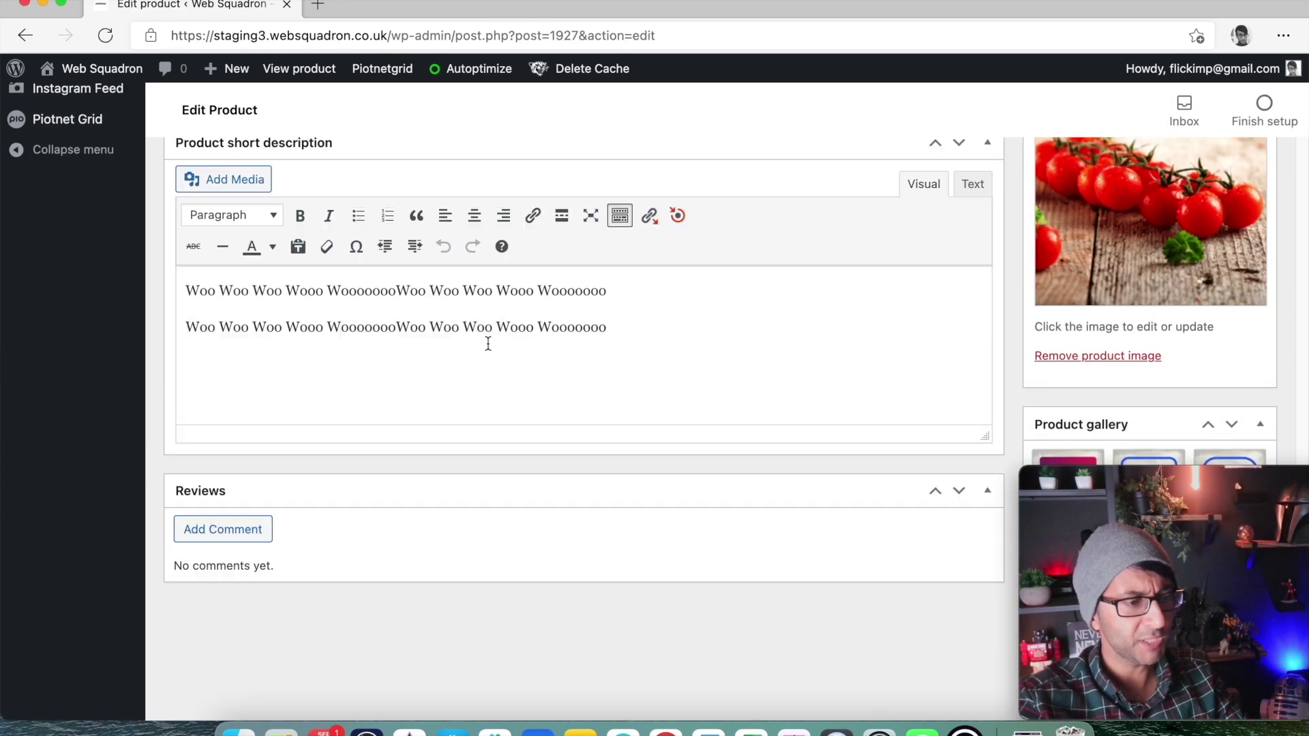
scroll(488, 342, "up", 5)
left_click(377, 394)
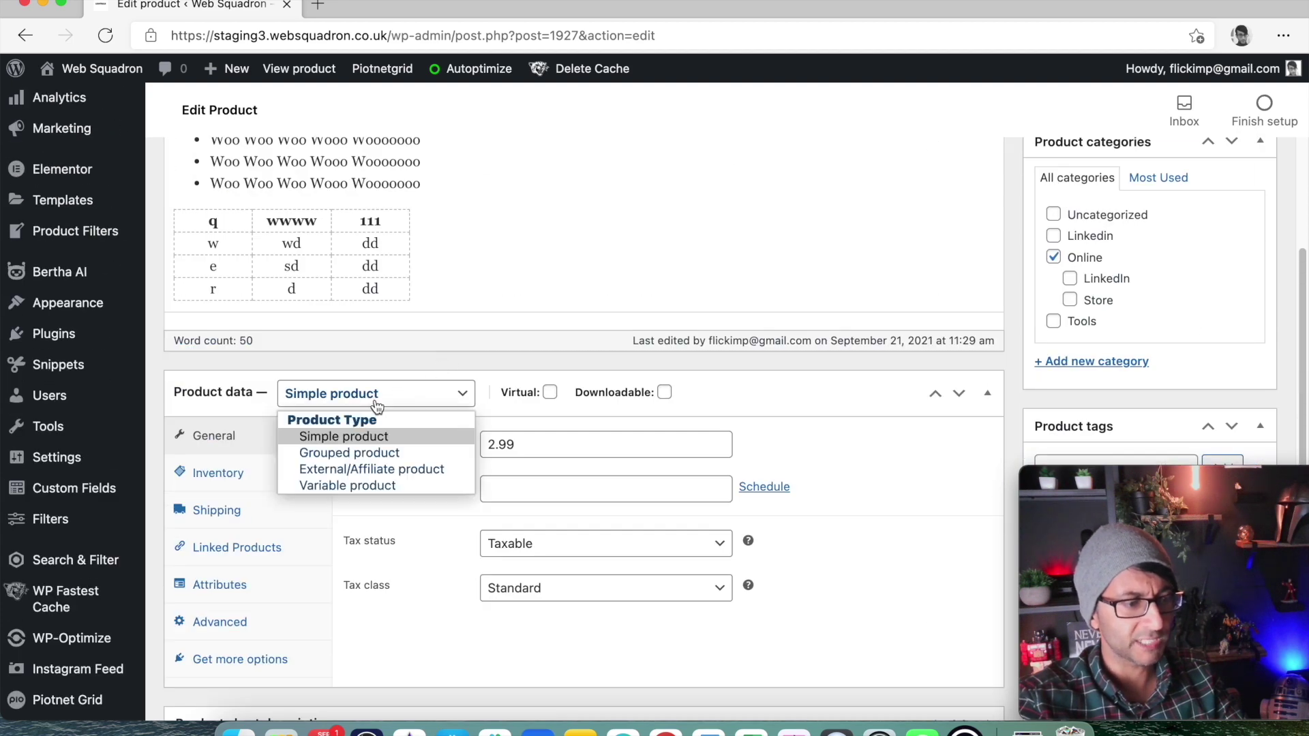
left_click(394, 484)
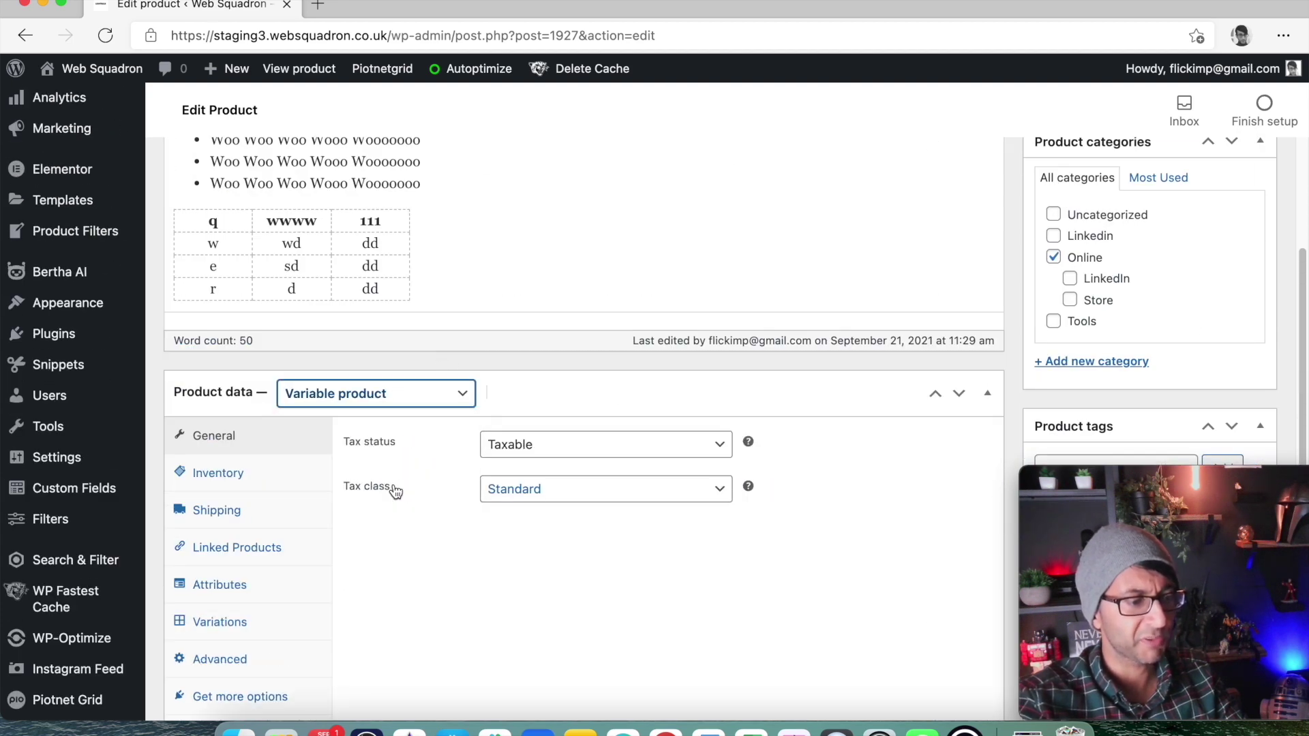
Step: Look over the product's attribute choices without adding any, then go back to the Products list
left_click(270, 596)
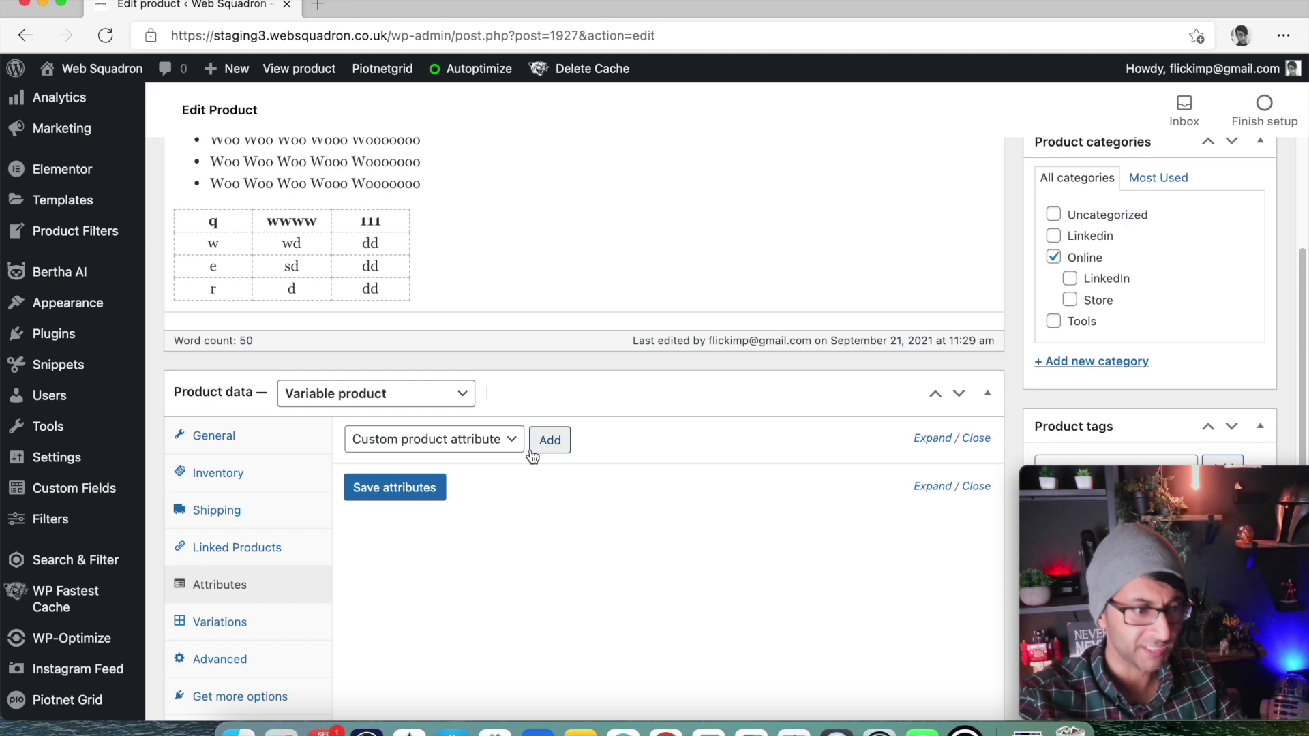
left_click(511, 443)
left_click(624, 436)
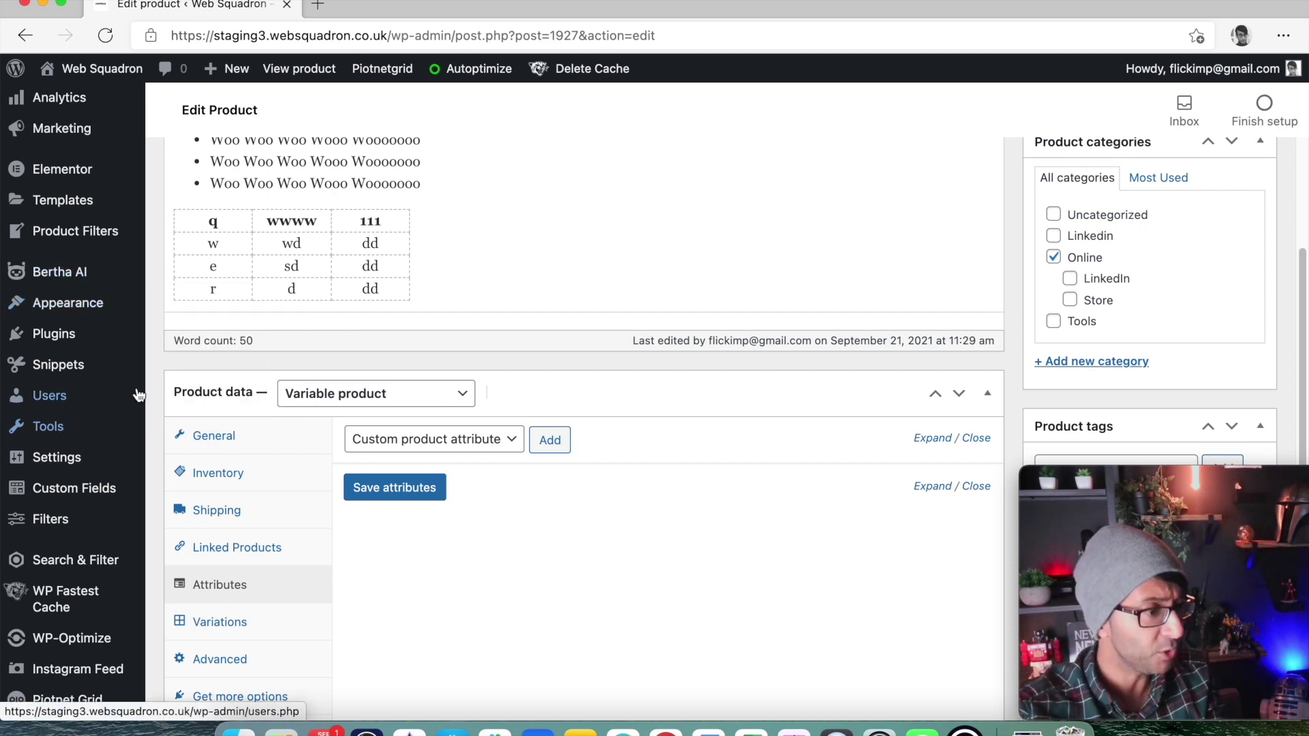
mouse_move(109, 319)
left_click(23, 37)
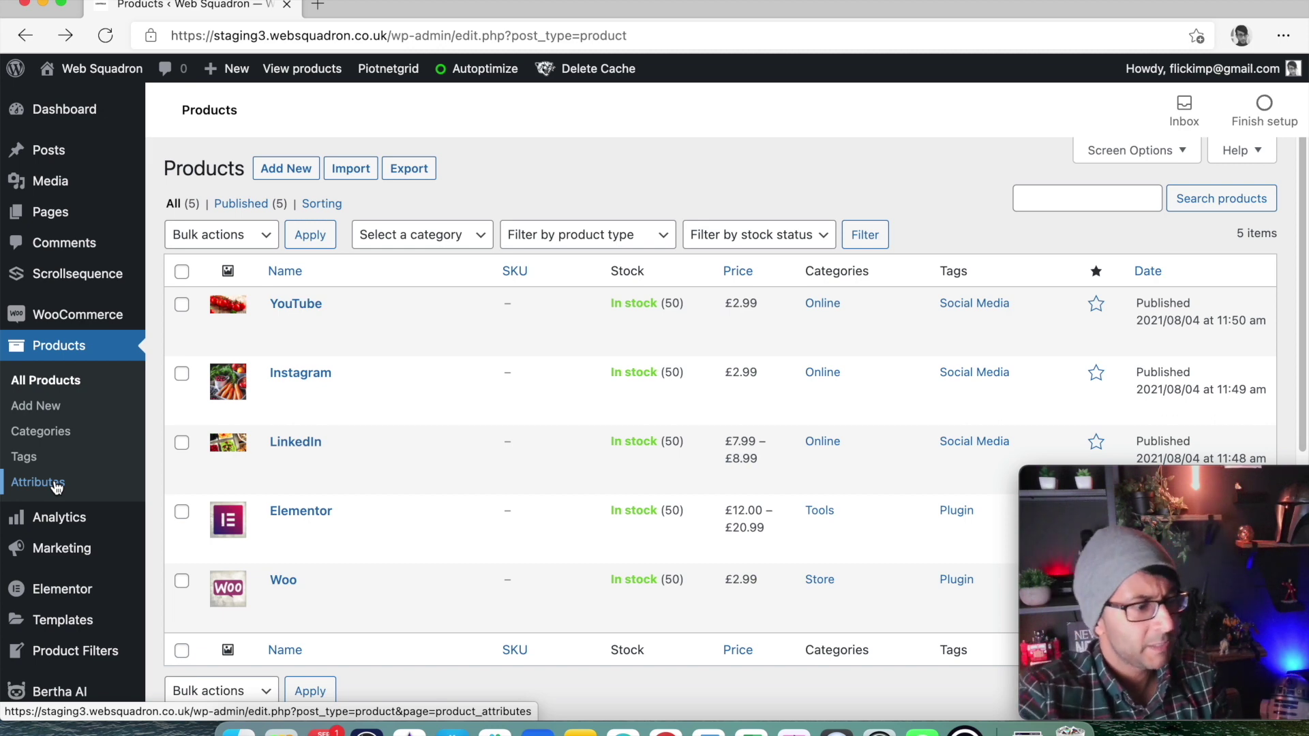
left_click(56, 486)
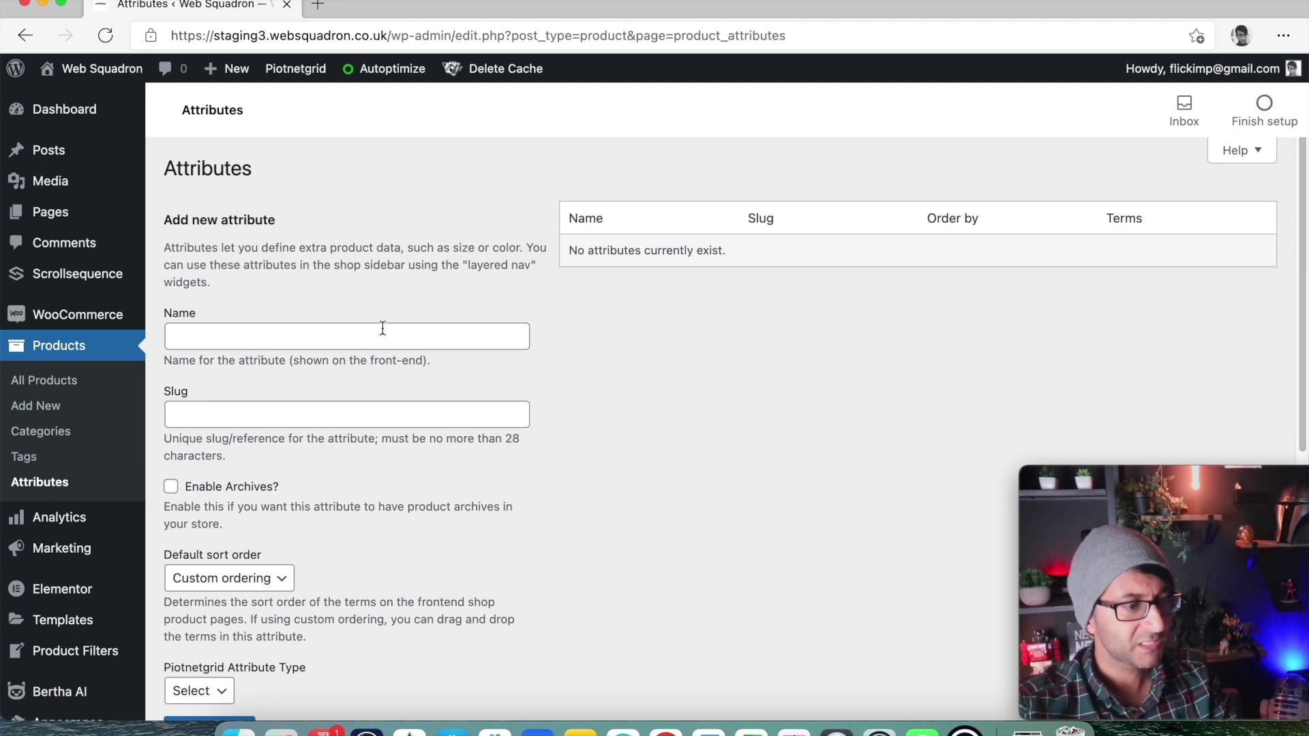
Step: Enter 'Size' as the new attribute name and add the attribute
left_click(364, 338)
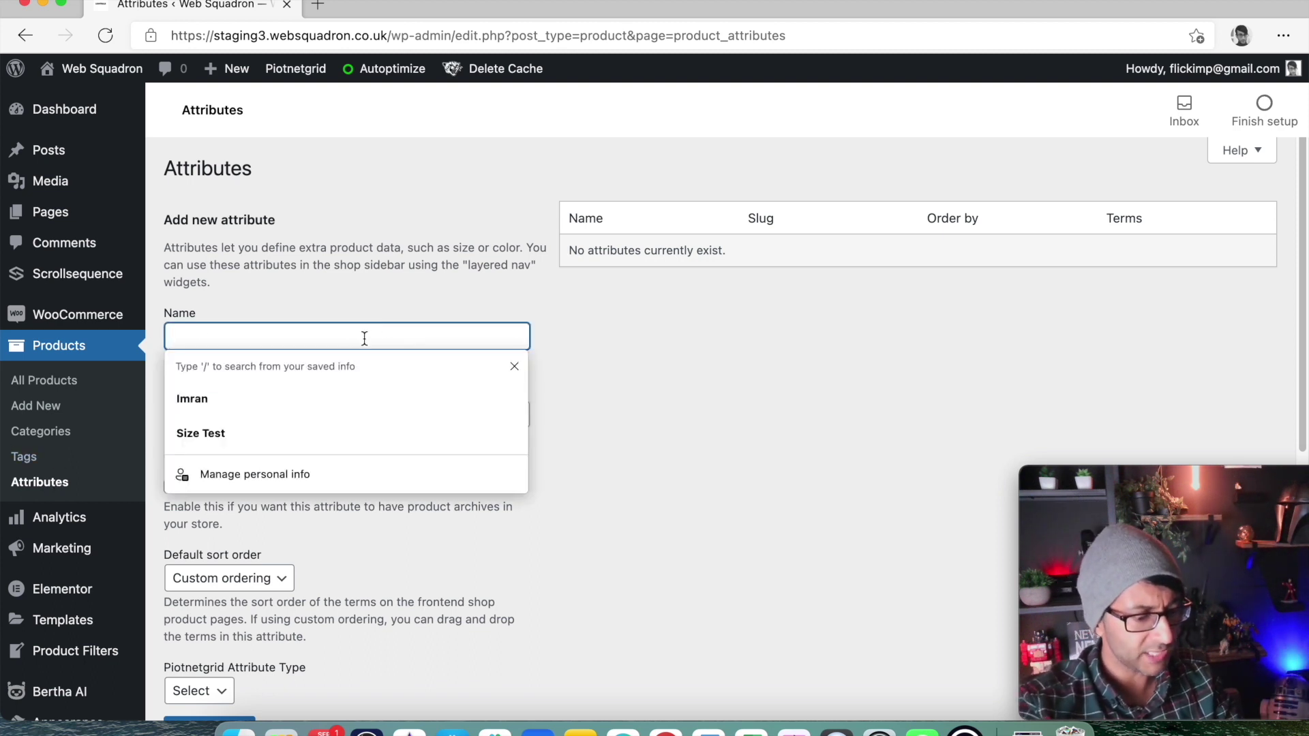
type("Size")
left_click(573, 399)
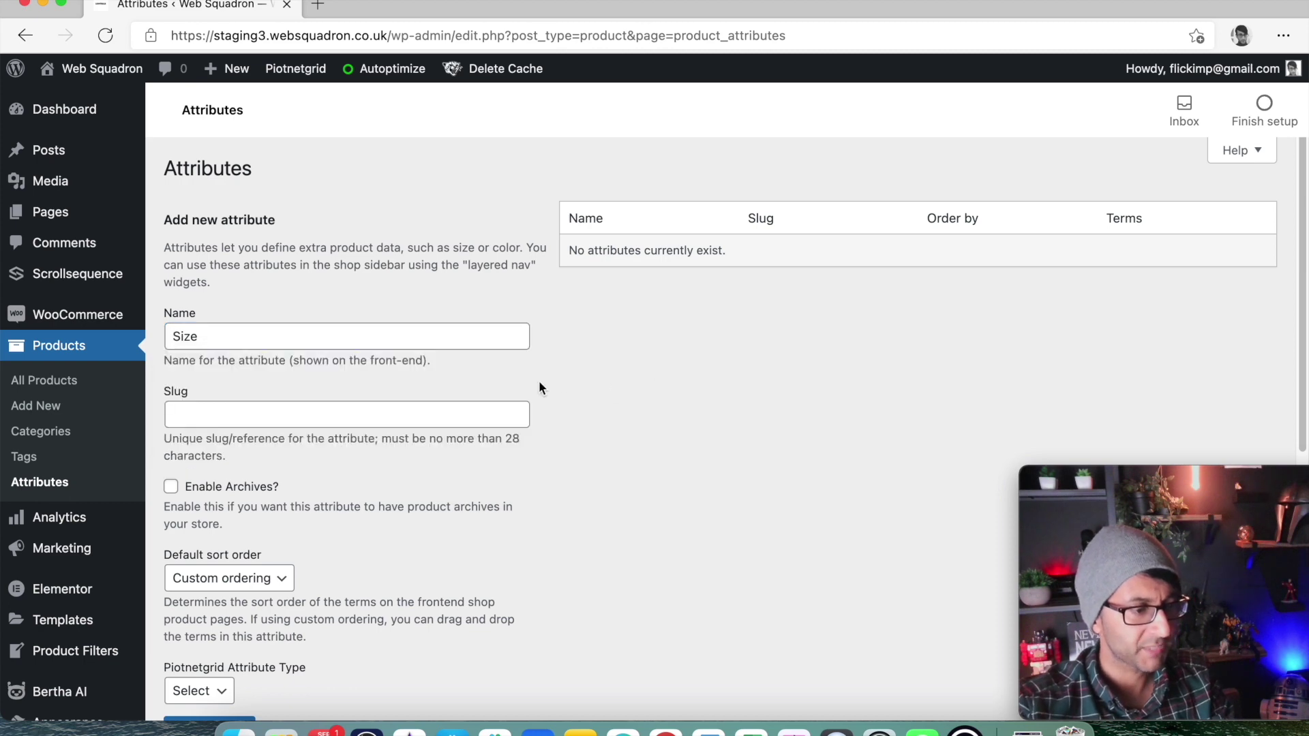
scroll(299, 585, "down", 4)
left_click(236, 587)
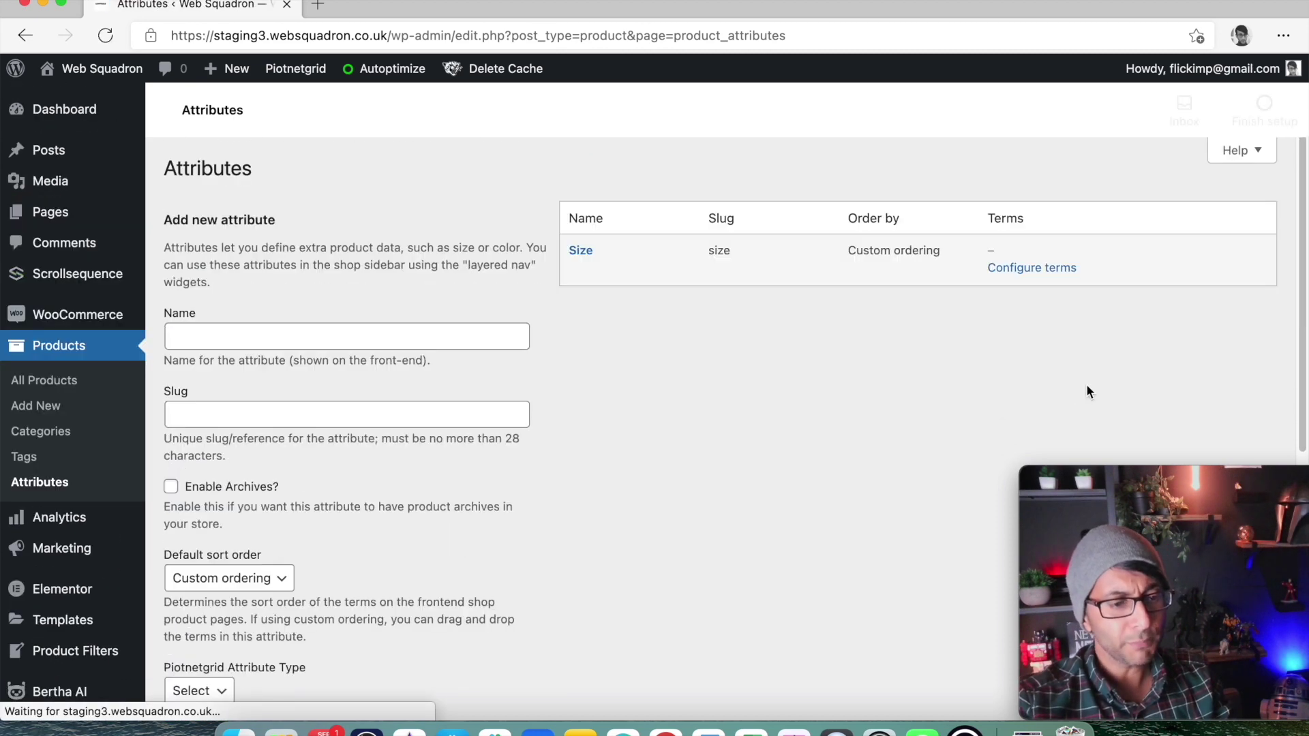
Step: Open the Size attribute's terms and add the term Small
left_click(1050, 276)
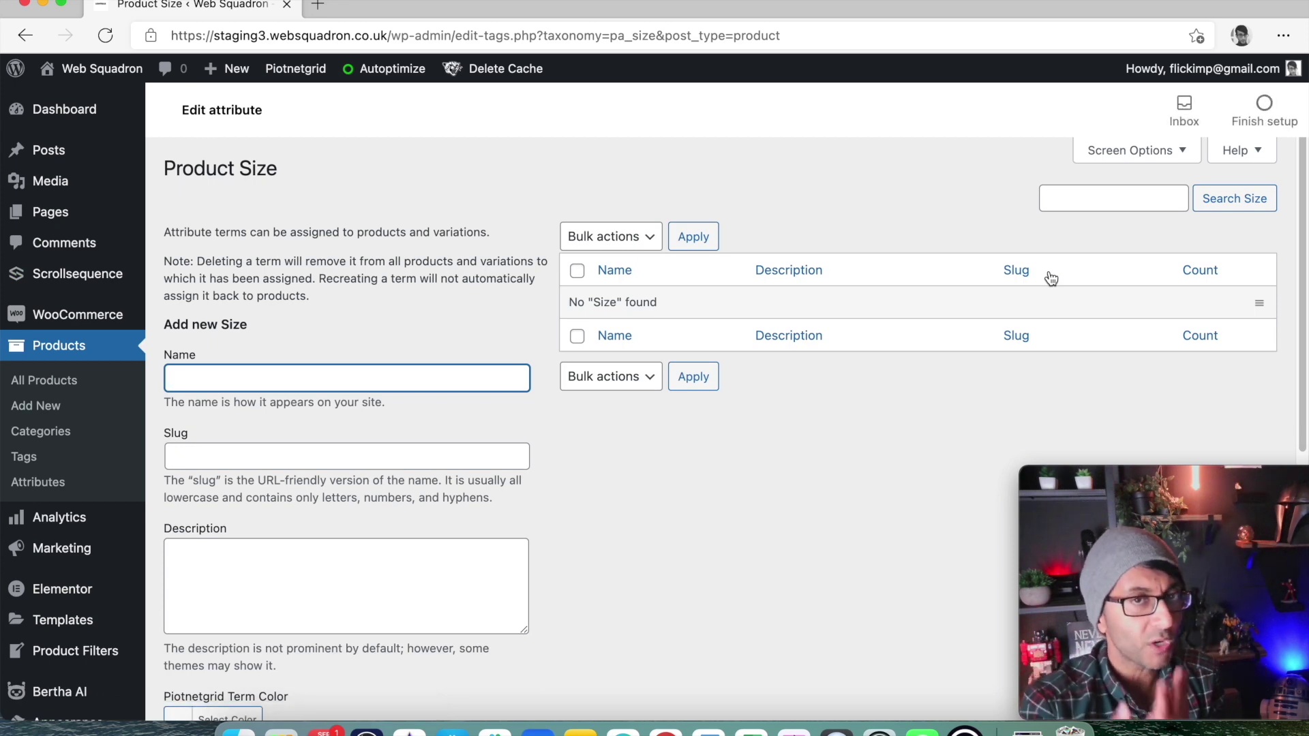
left_click(461, 384)
type("Small")
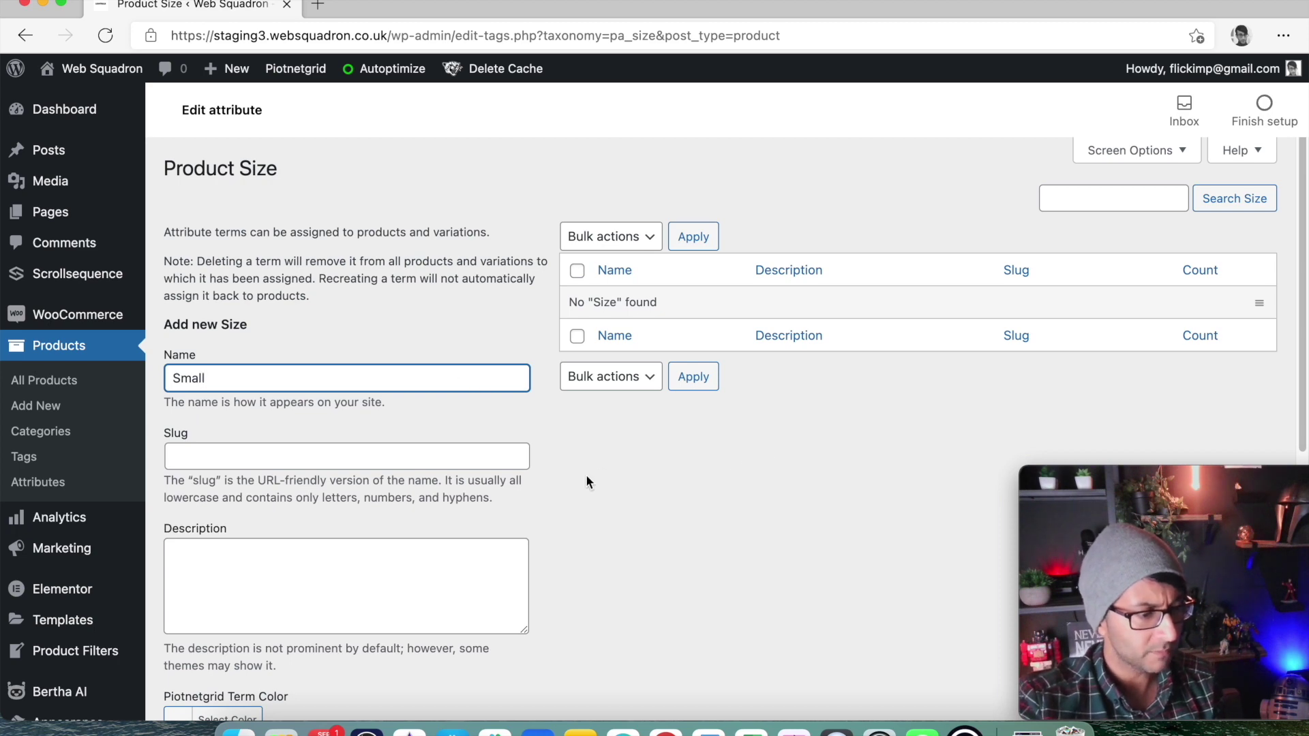
scroll(586, 476, "down", 3)
left_click(234, 605)
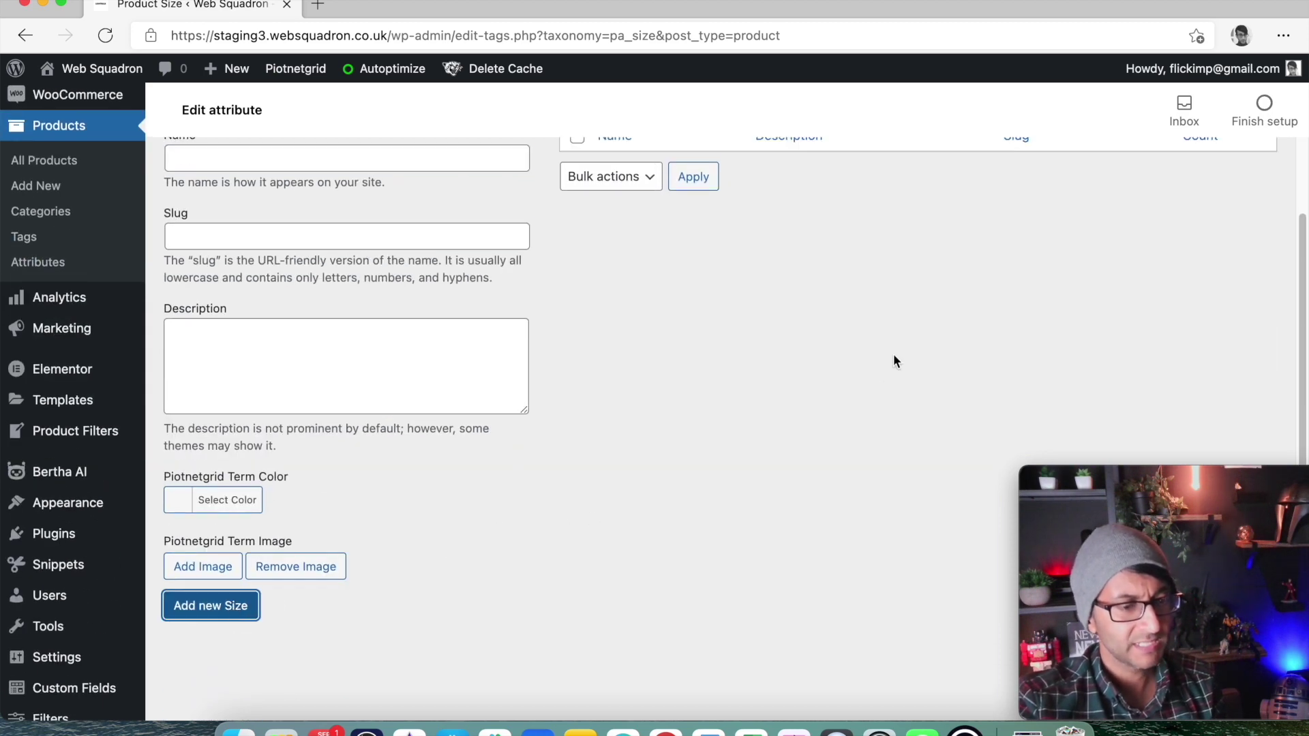
scroll(895, 361, "up", 4)
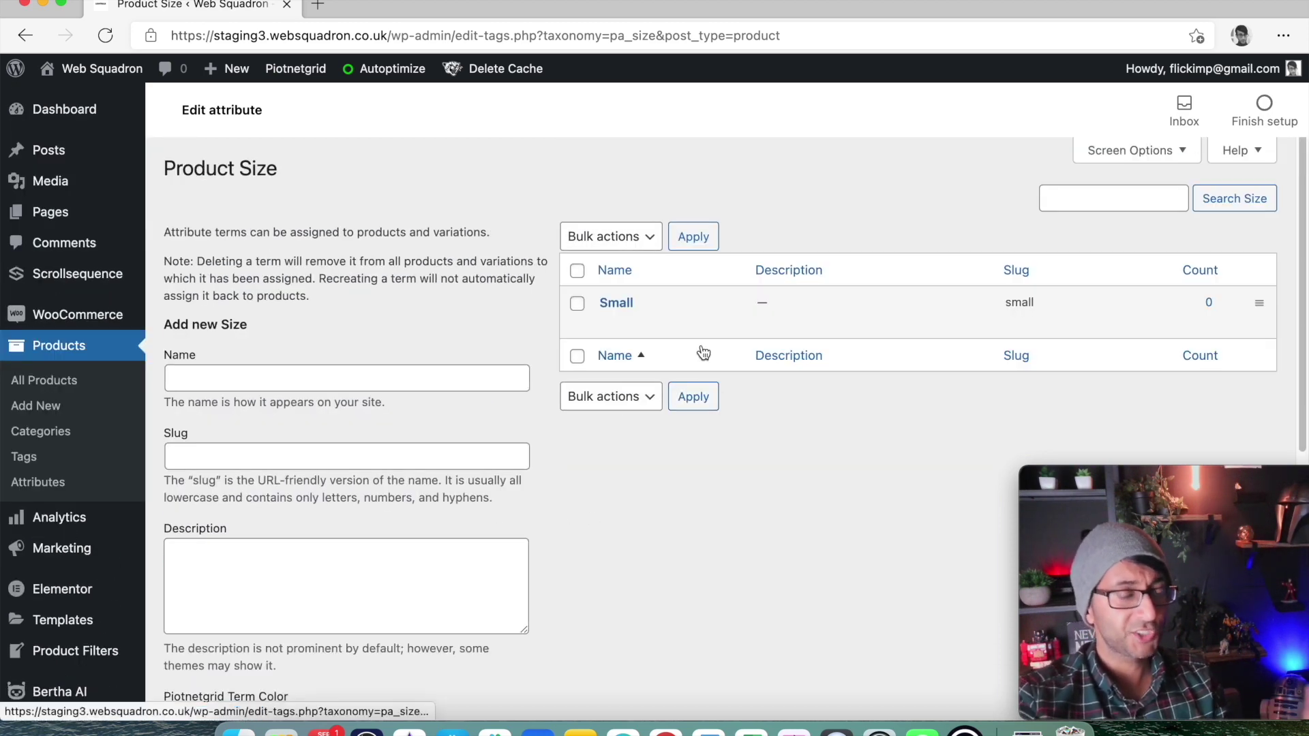
Step: Add the terms Medium and Large to the Size attribute
left_click(384, 380)
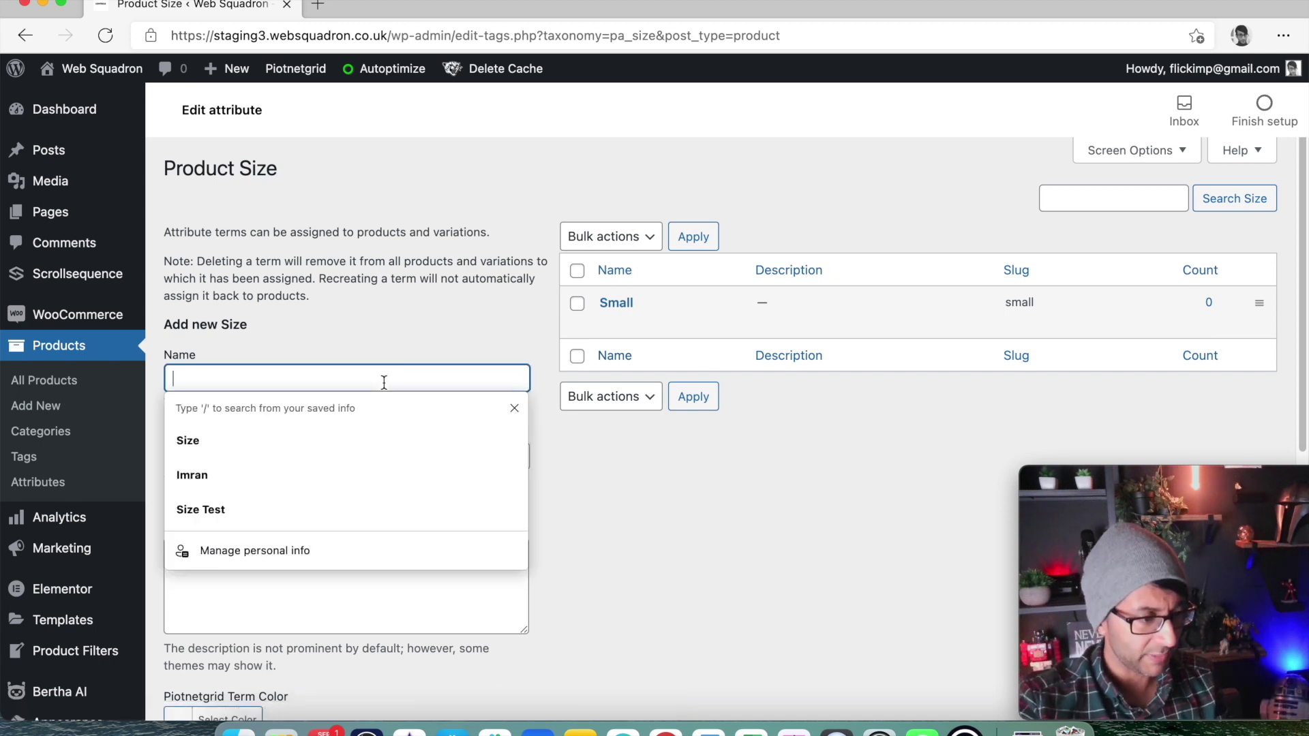
type("Medmium")
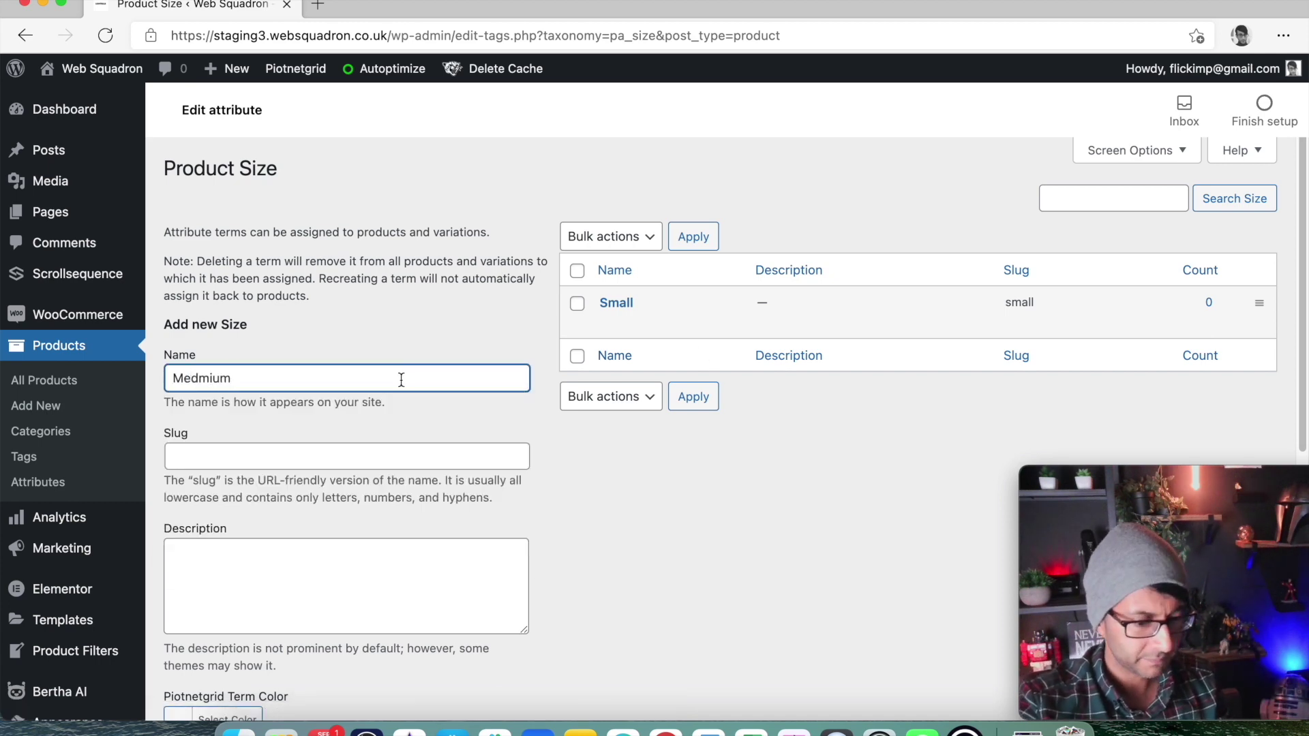
key("BackSpace")
key("BackSpace")
key("BackSpace")
key("BackSpace")
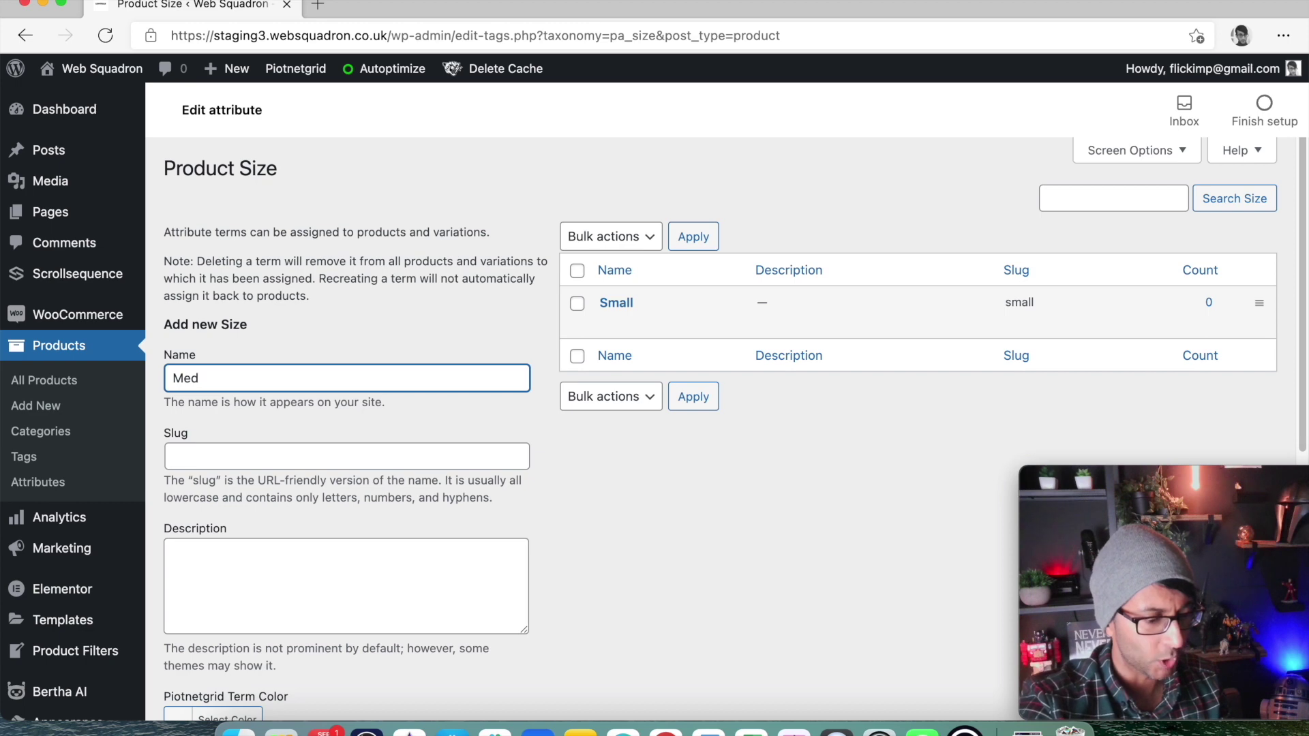
type("ium")
scroll(310, 468, "down", 3)
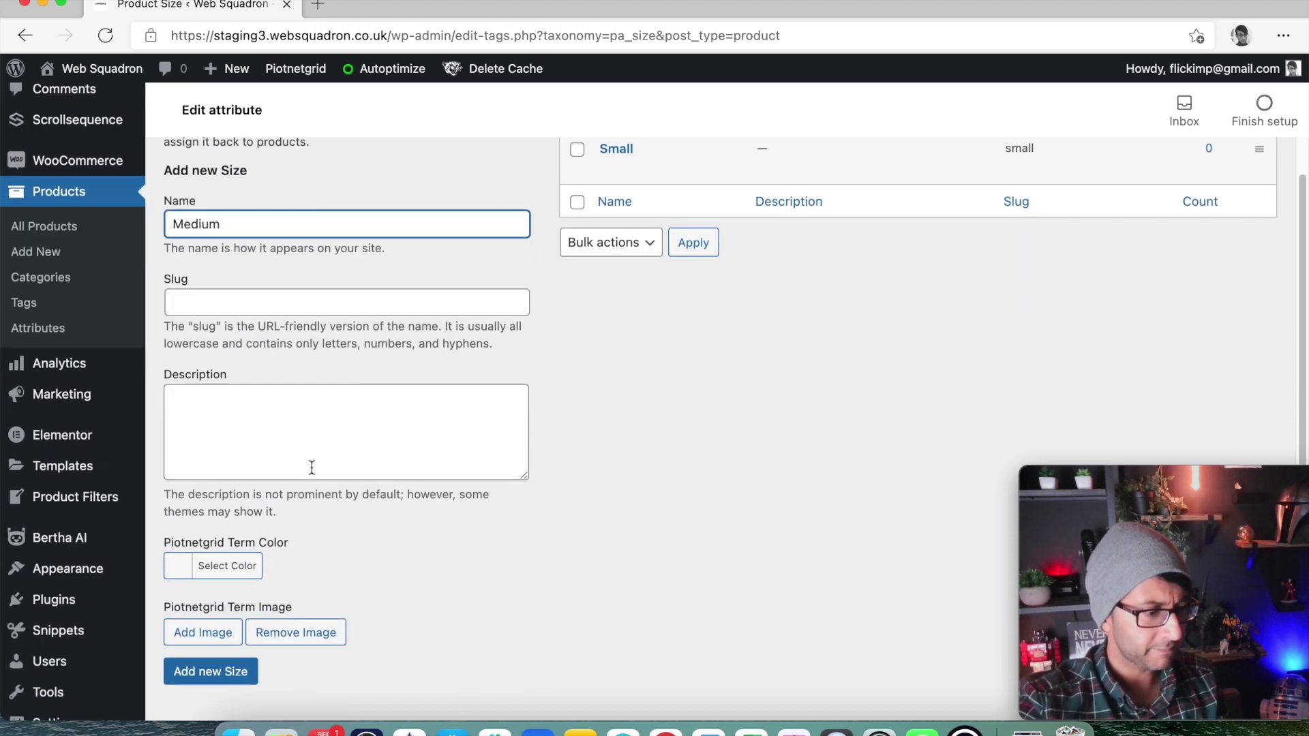
left_click(243, 675)
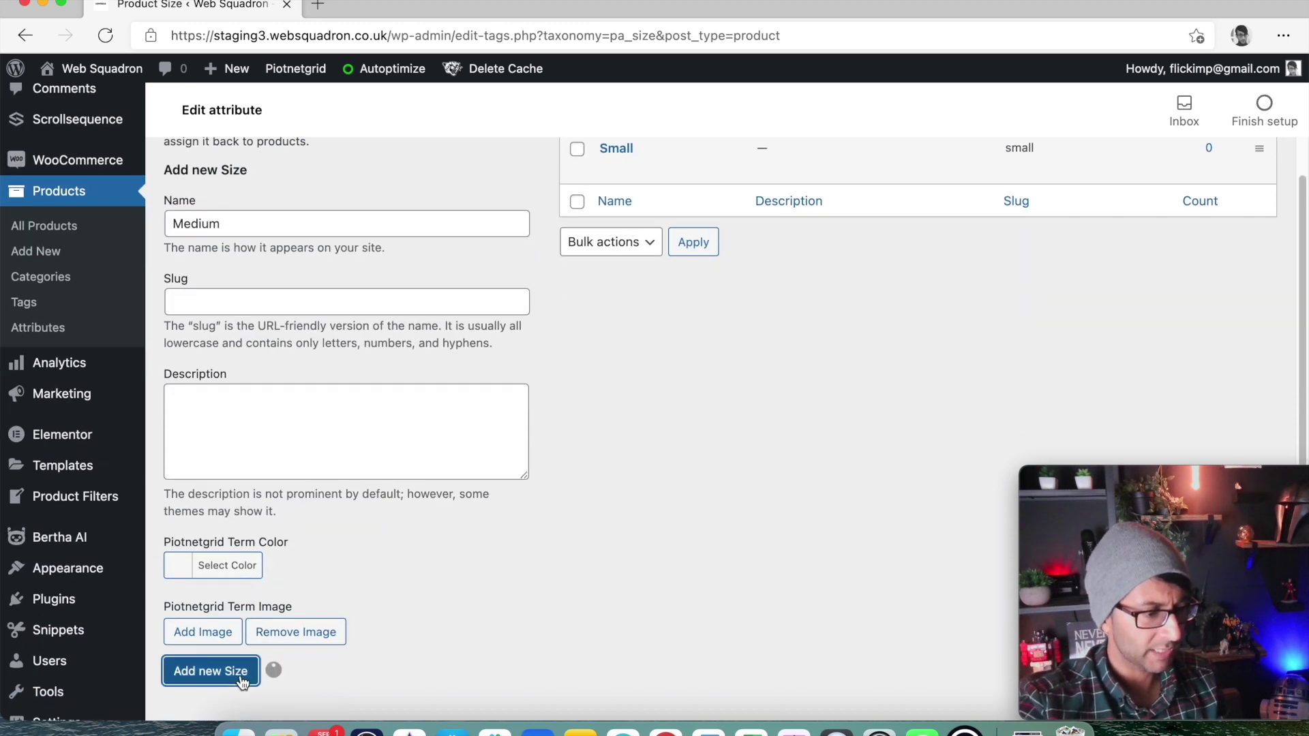
left_click(292, 230)
type("Large")
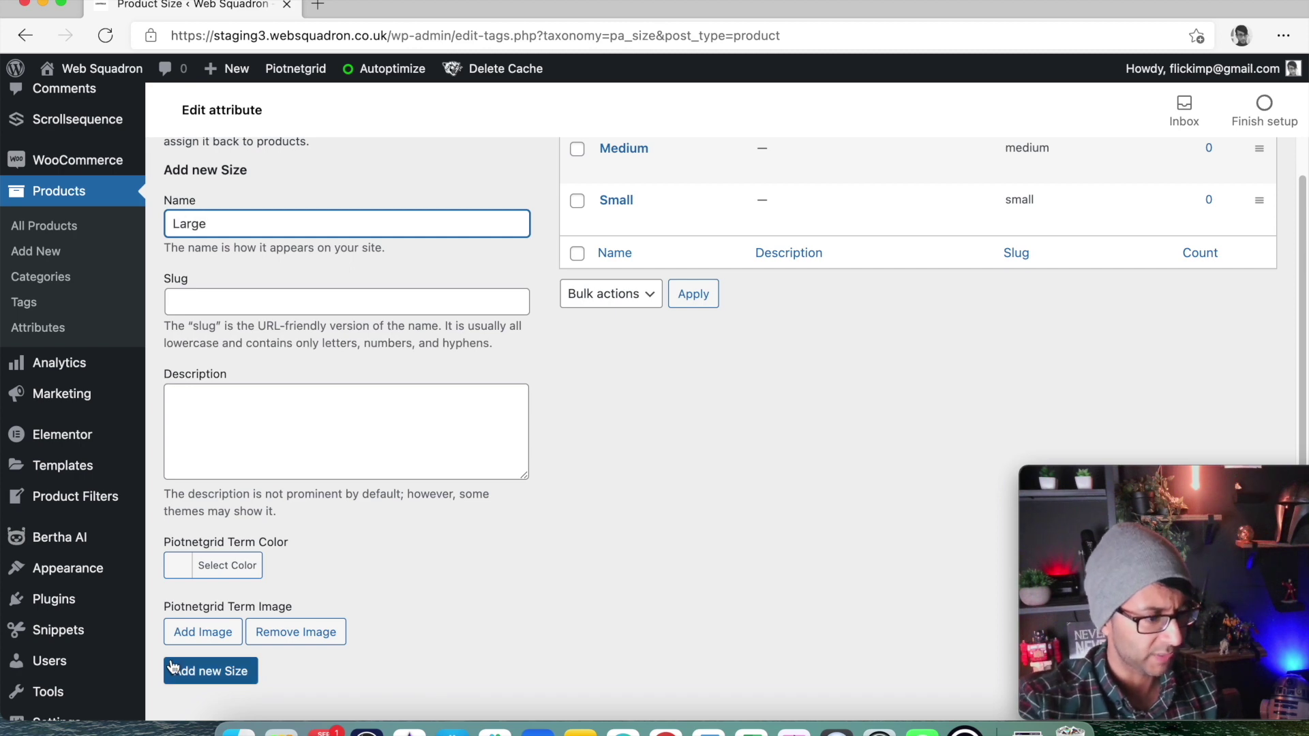
left_click(217, 676)
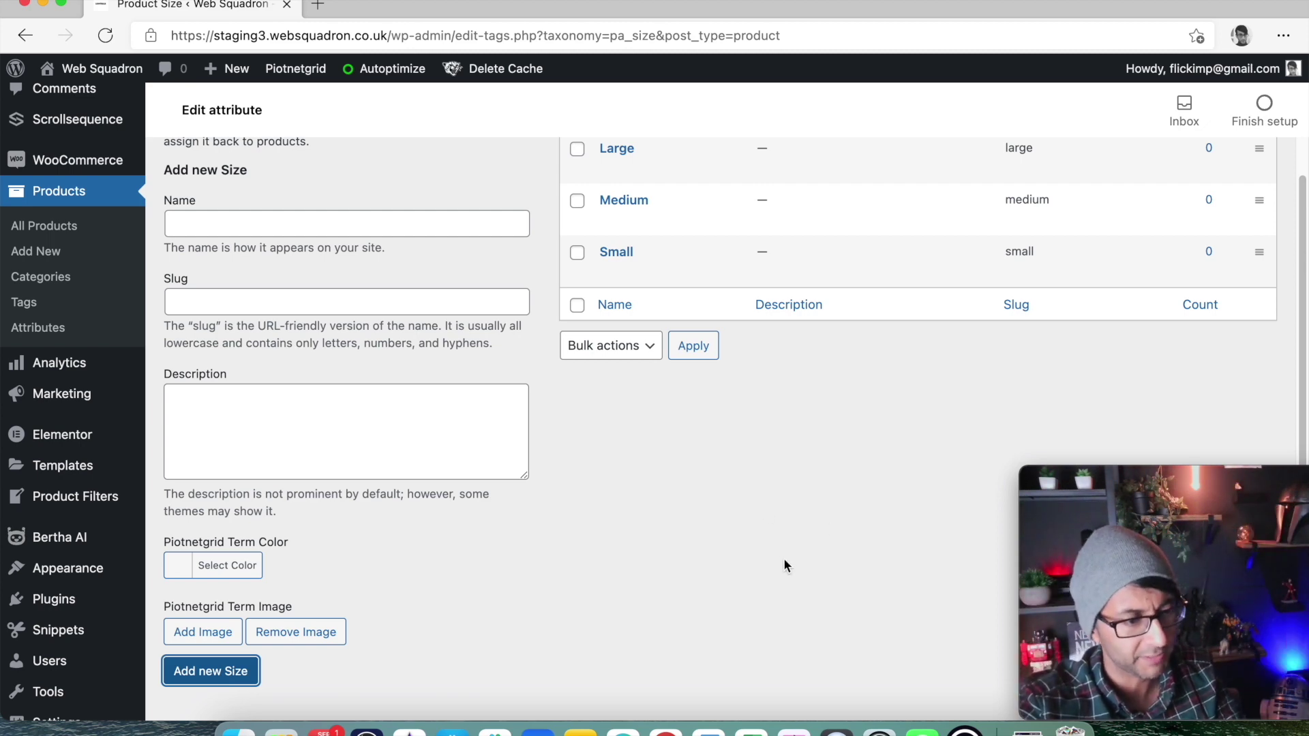
scroll(784, 549, "up", 5)
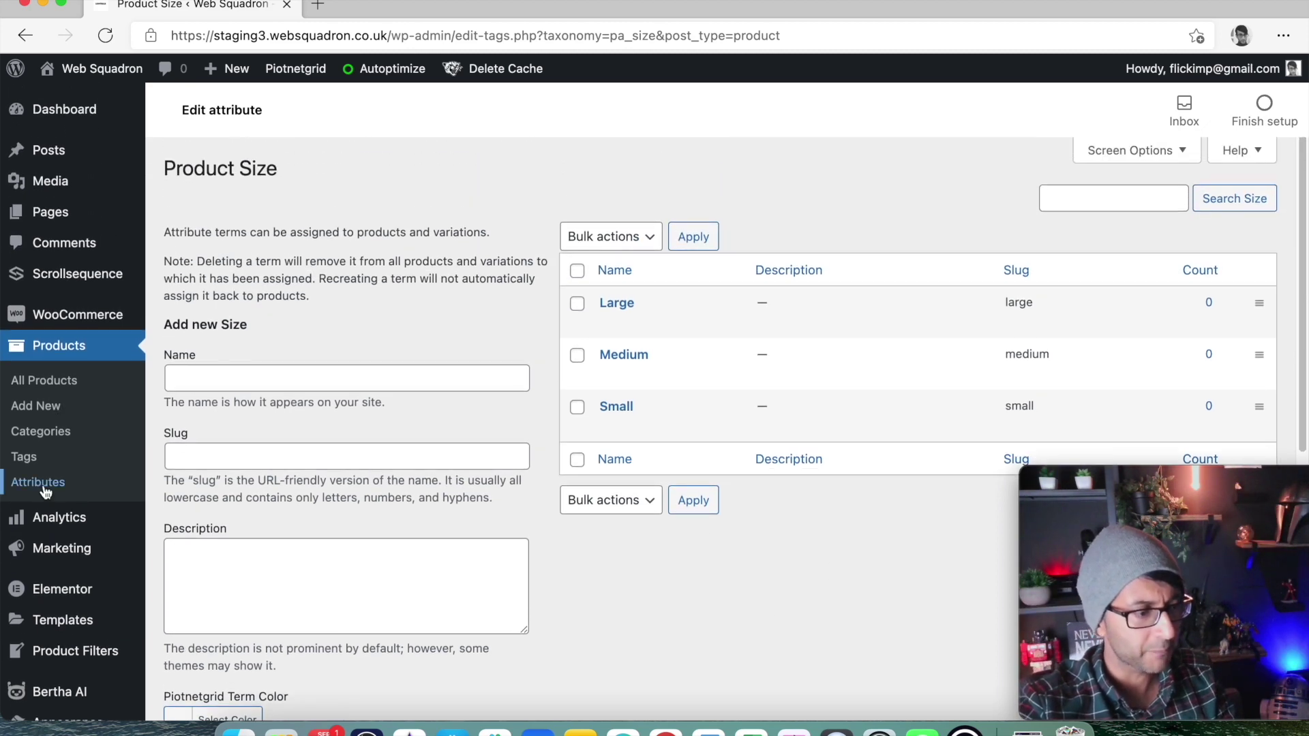
Step: Back on the Attributes page, add a global attribute named 'Colour'
left_click(58, 490)
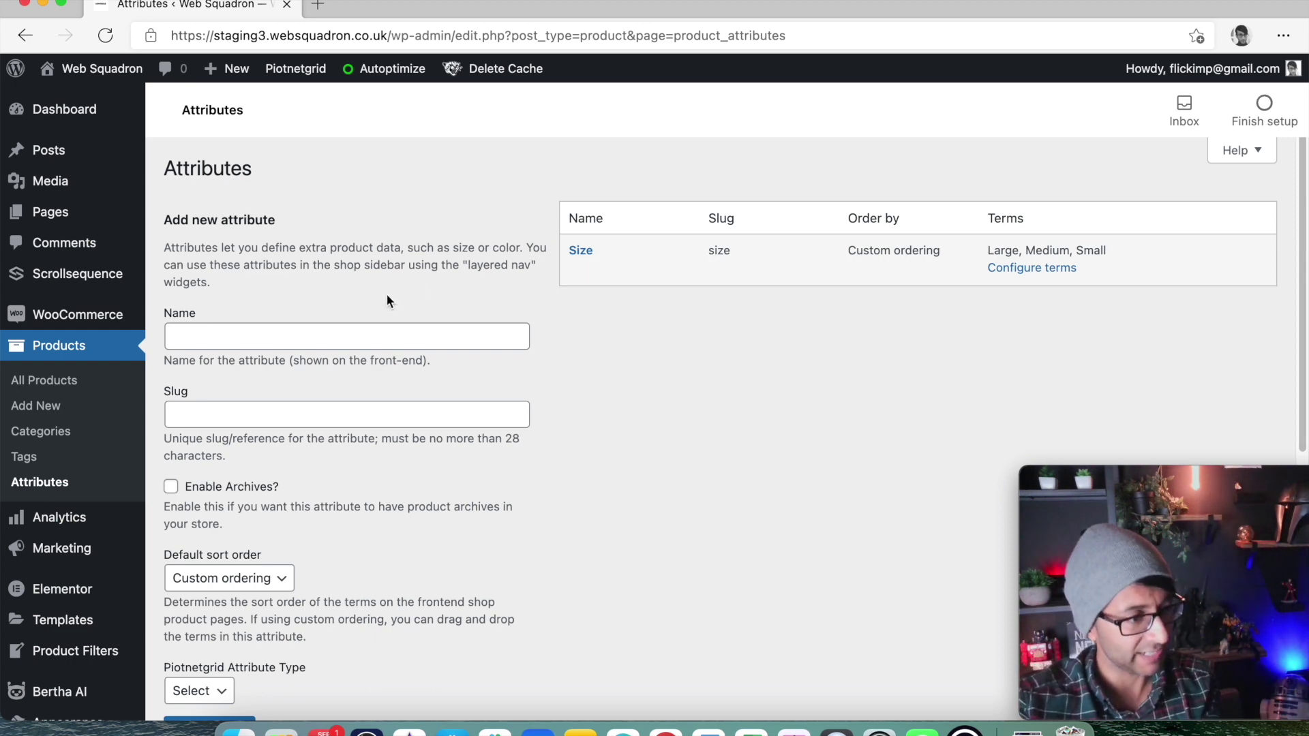
left_click(371, 331)
type("Co")
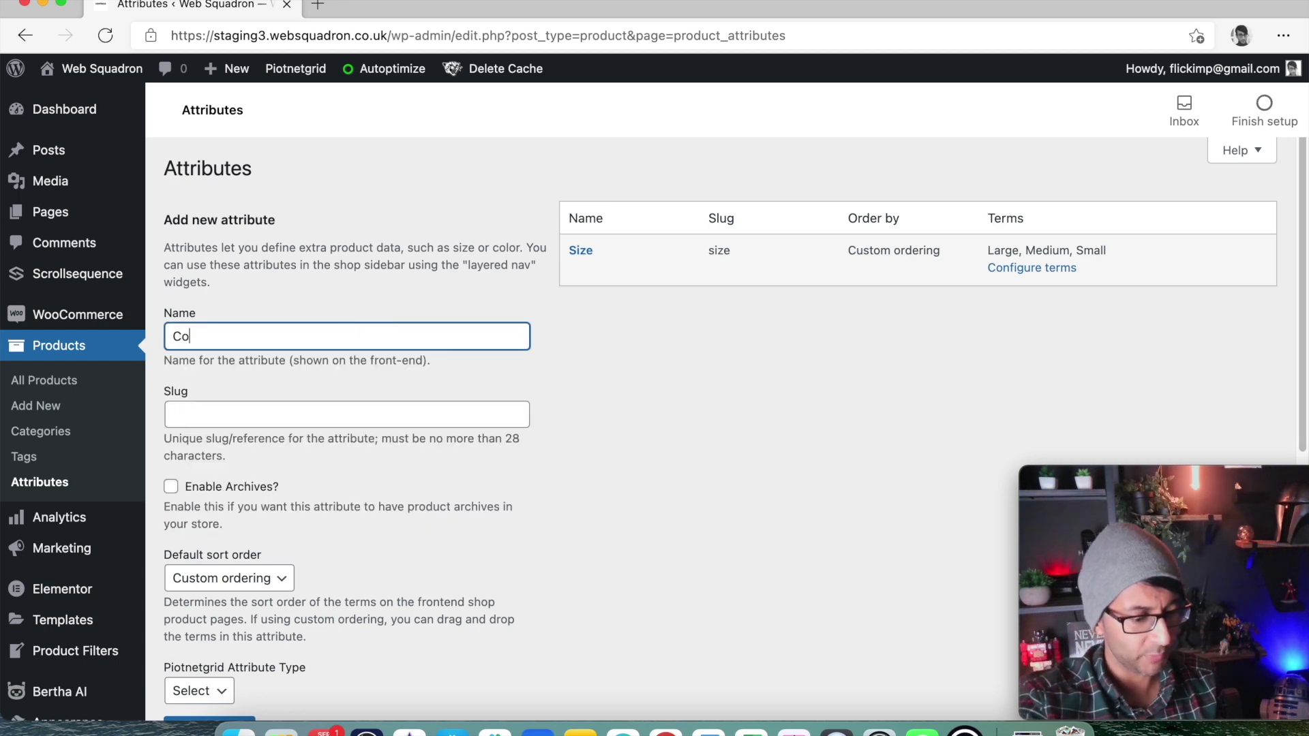
type("lour")
scroll(277, 573, "down", 3)
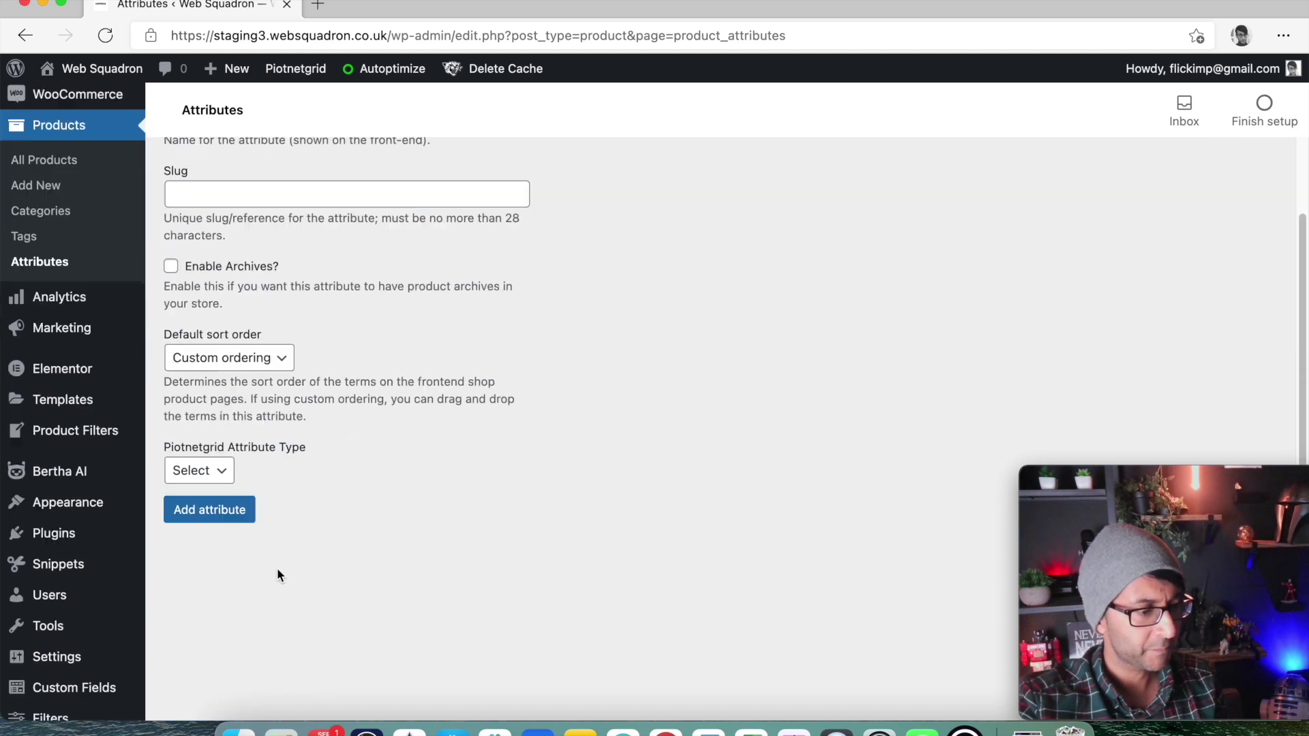
scroll(277, 575, "down", 1)
left_click(218, 450)
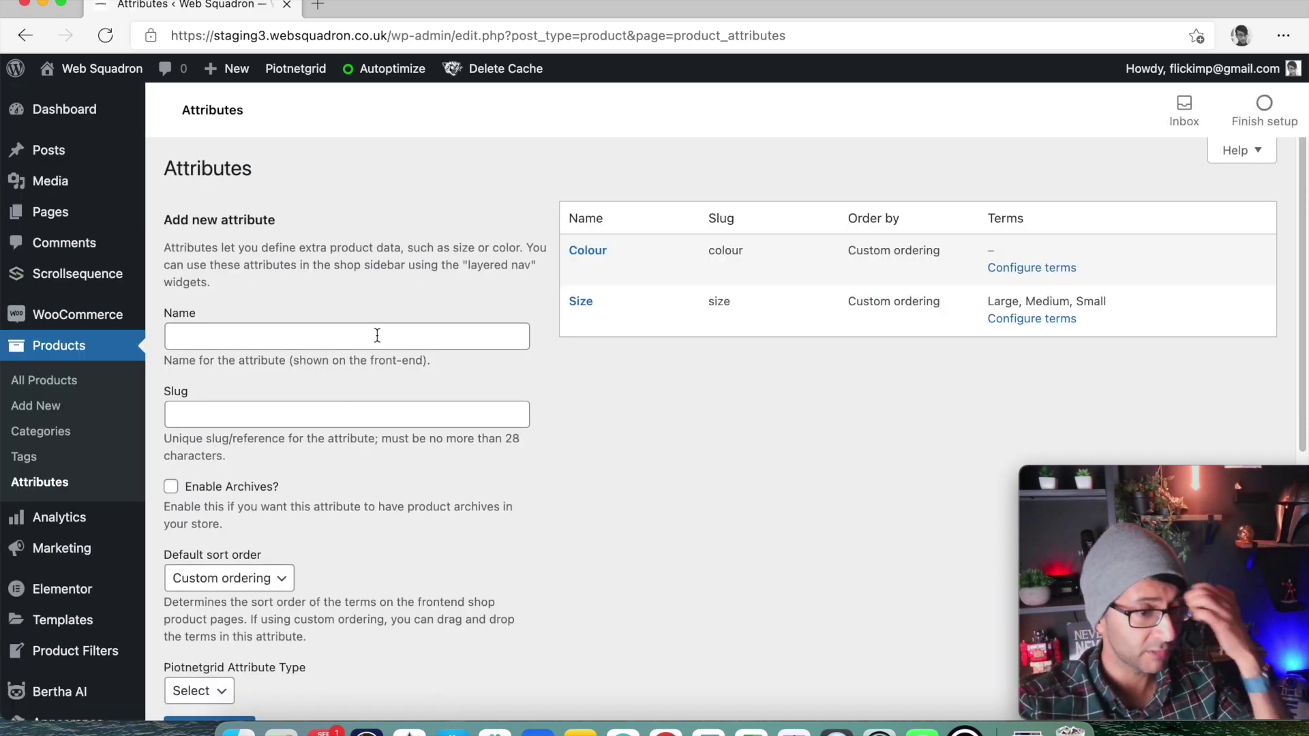
Step: Add the terms Red and Blue to the Colour attribute
left_click(1044, 270)
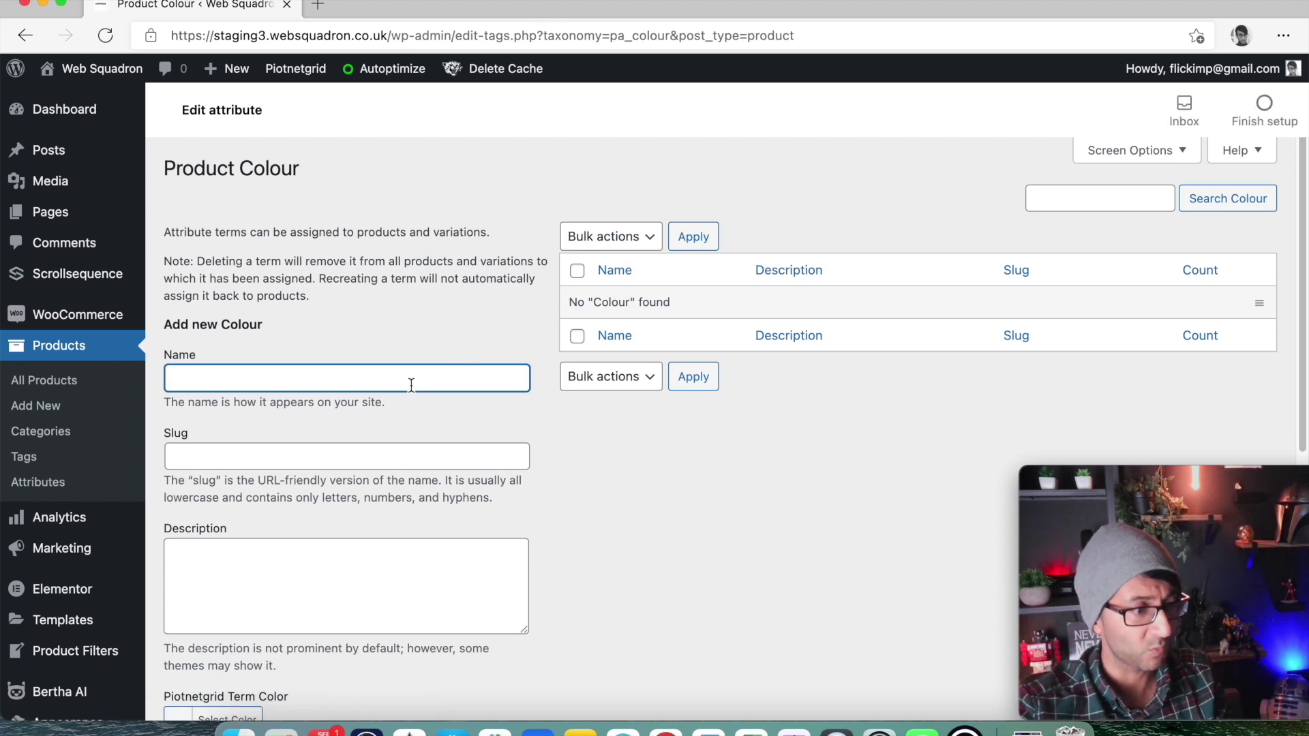
left_click(410, 383)
type("Red")
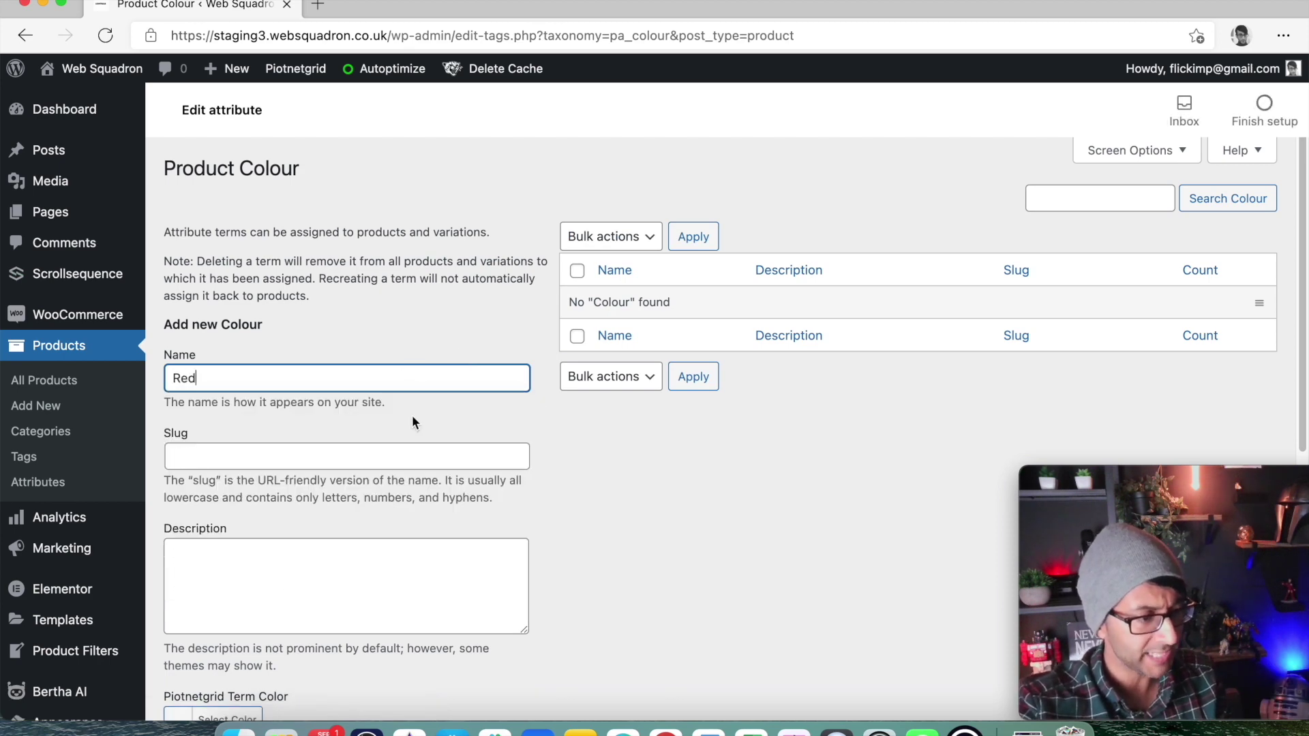
scroll(412, 414, "down", 10)
left_click(246, 370)
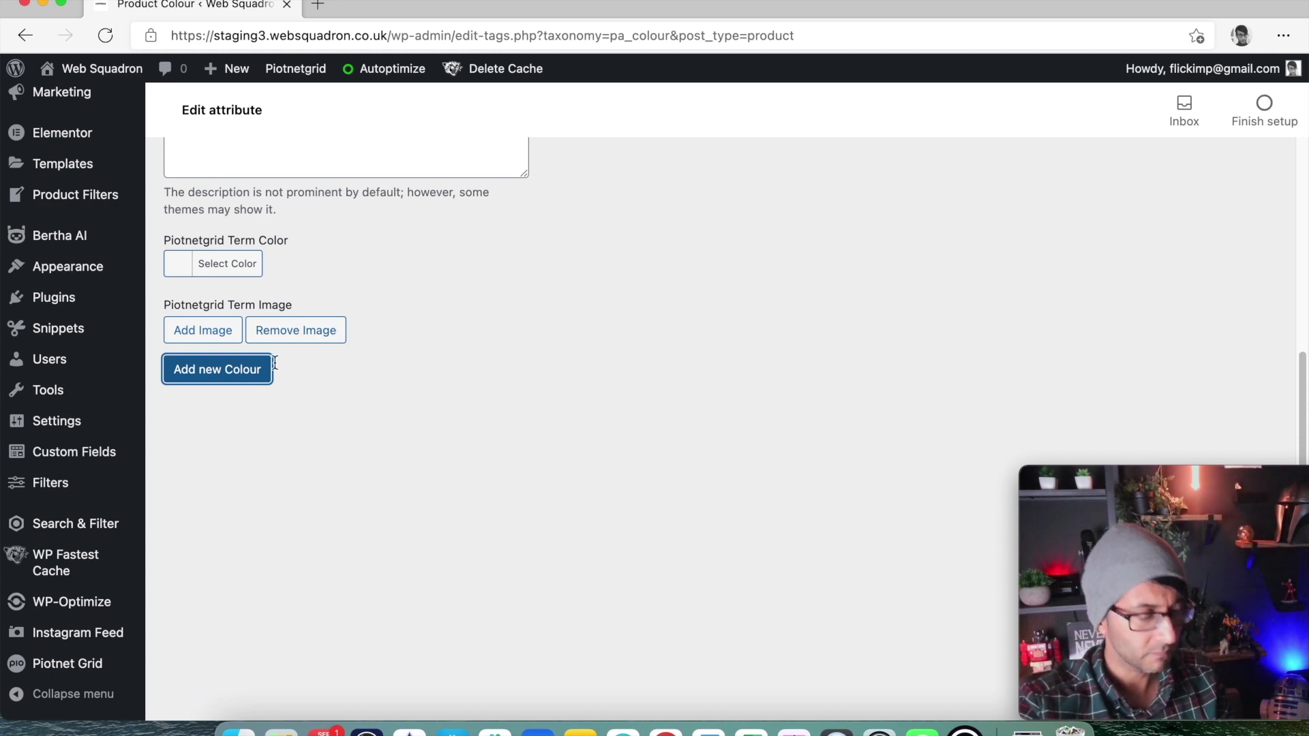
left_click(263, 376)
type("Blue")
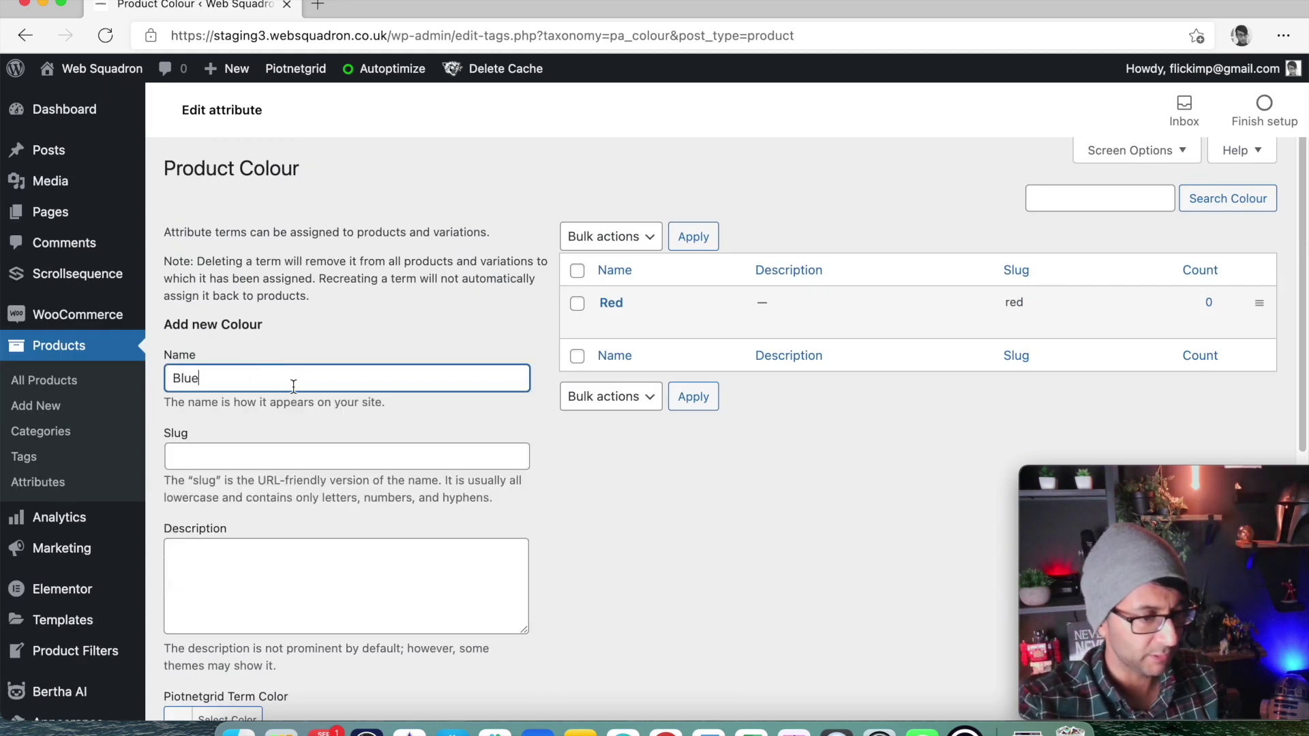
scroll(292, 383, "down", 8)
left_click(188, 408)
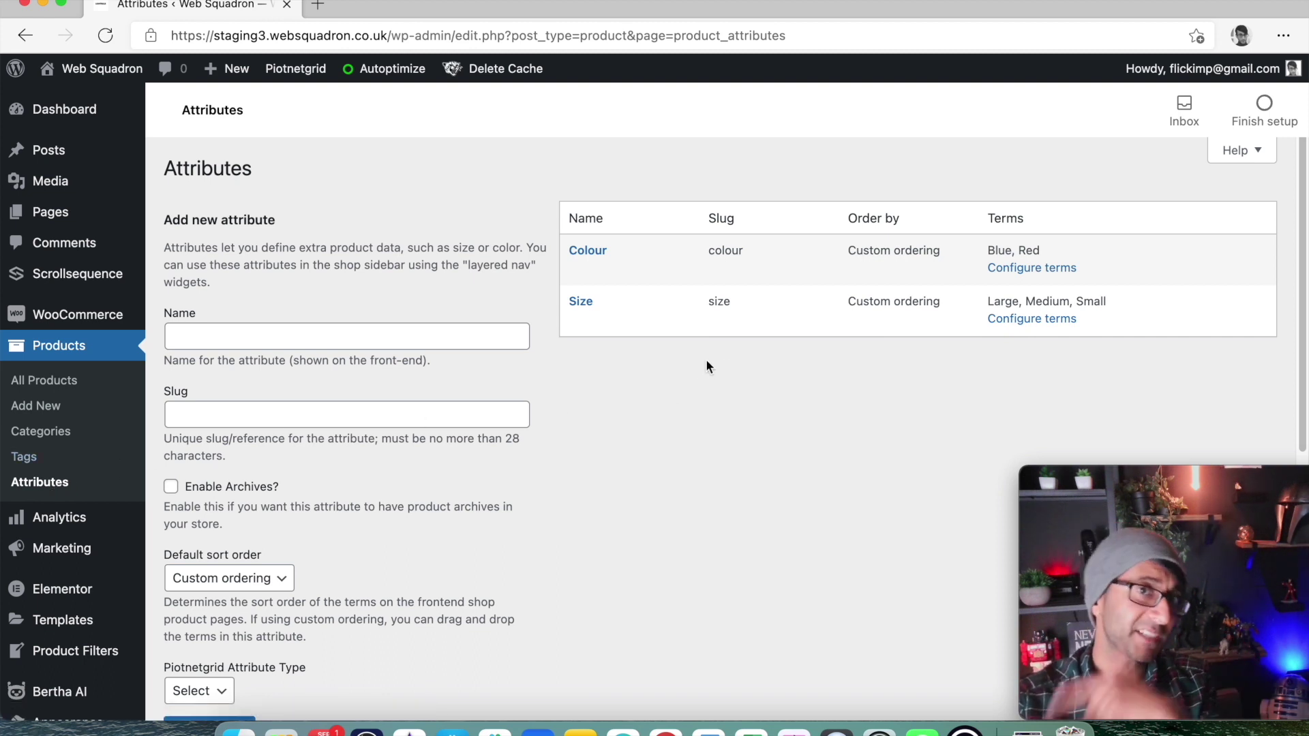
Step: Open the YouTube product from All Products and show its Product data attribute settings
left_click(75, 384)
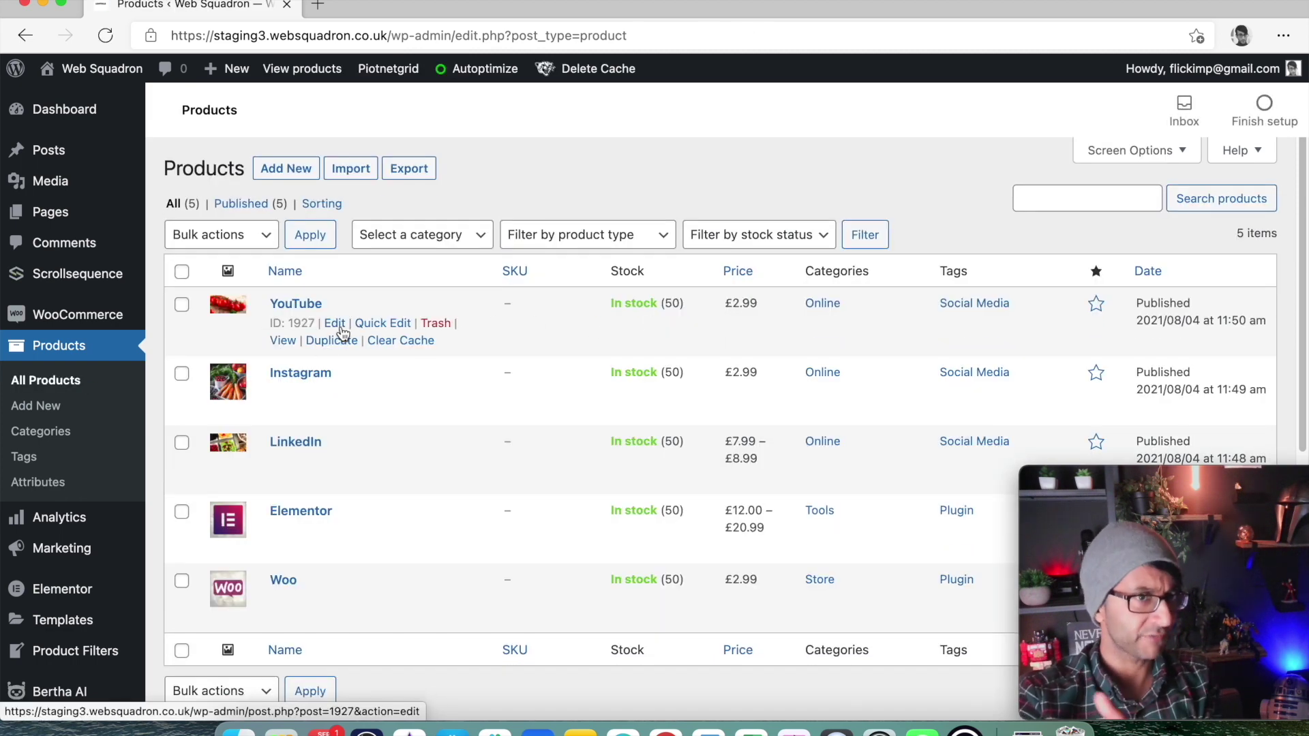
left_click(335, 323)
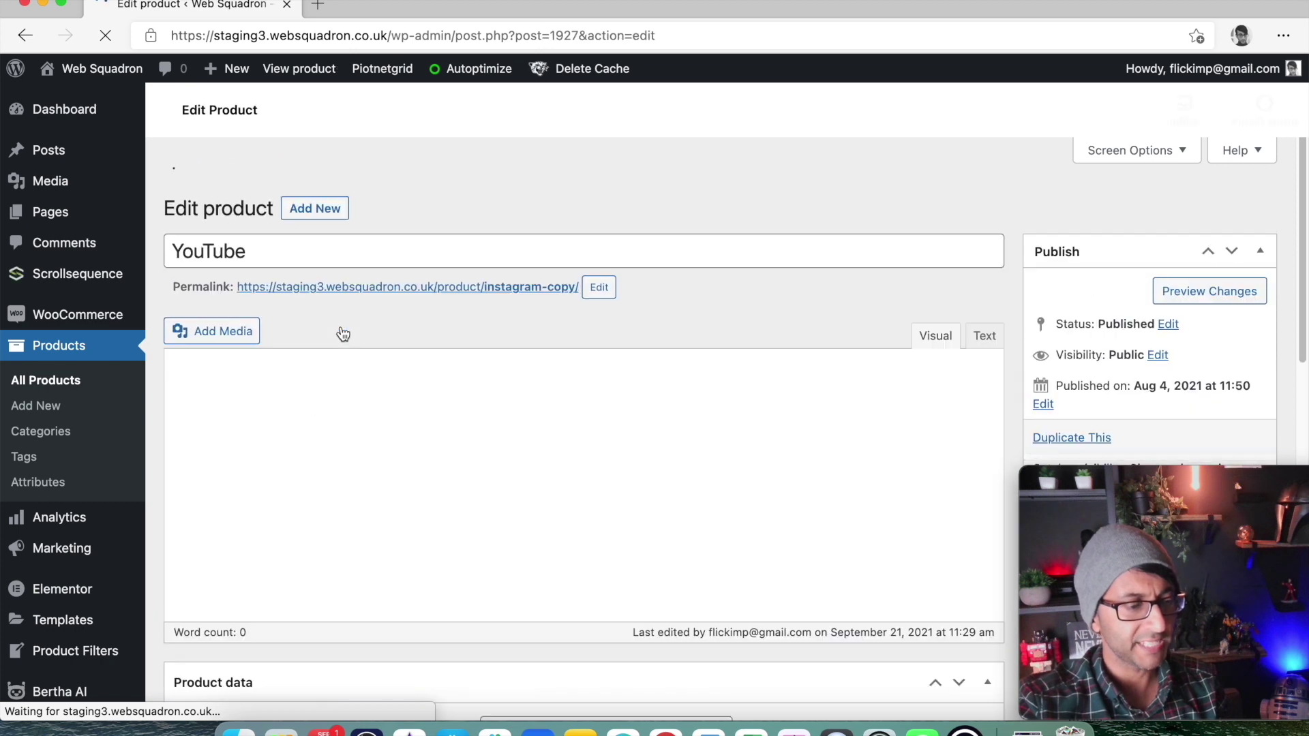
scroll(623, 442, "down", 2)
scroll(623, 442, "down", 10)
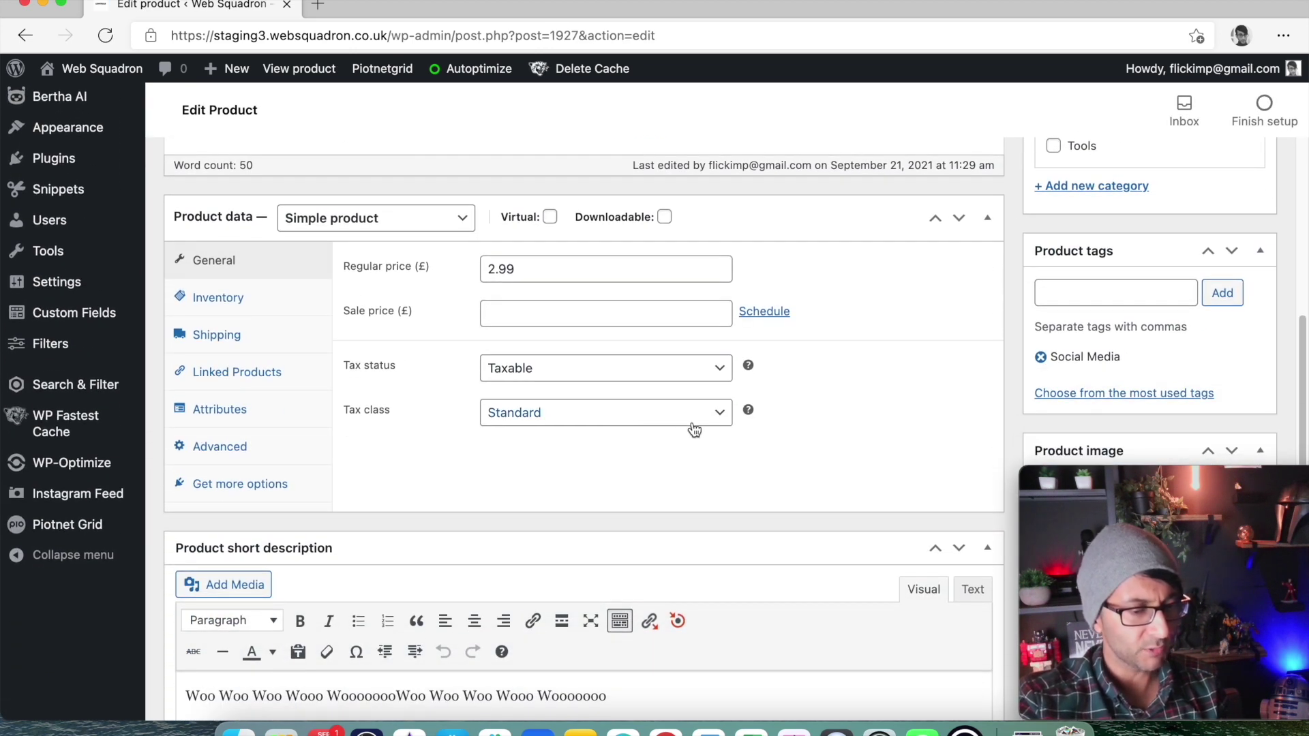
scroll(692, 429, "up", 1)
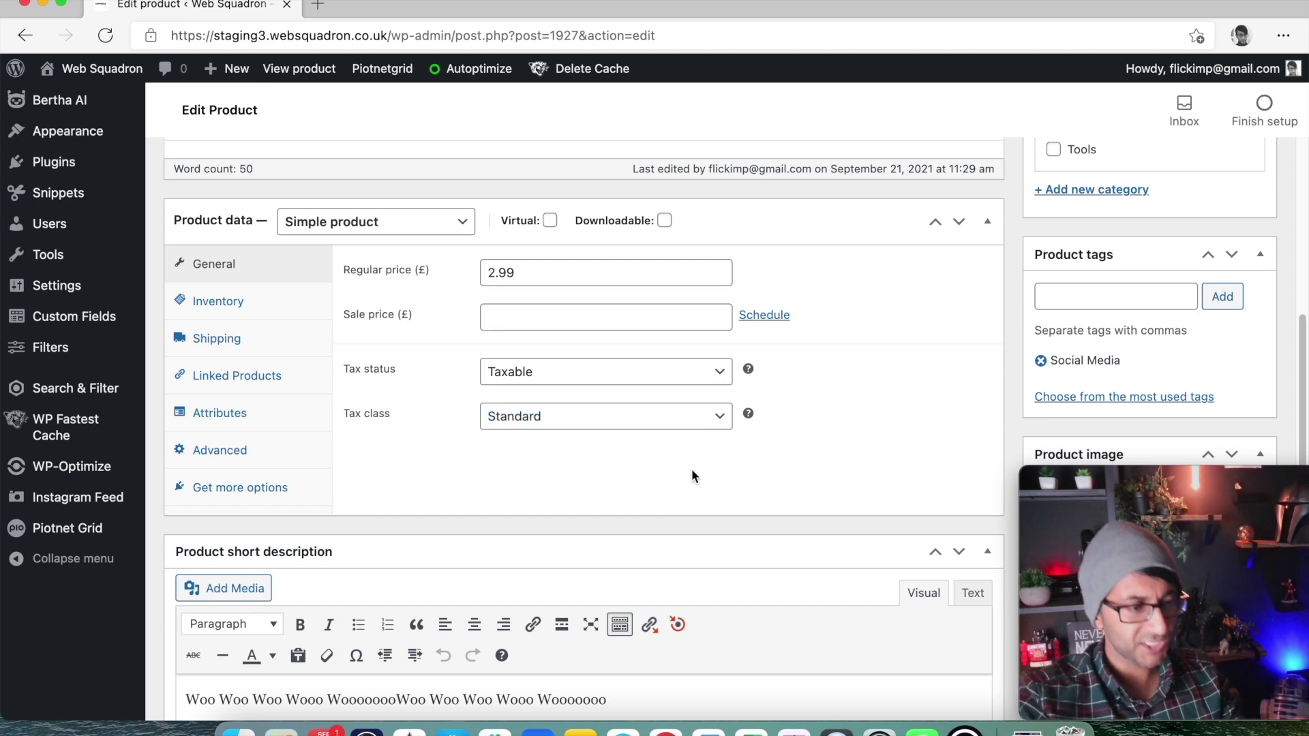
scroll(691, 469, "up", 3)
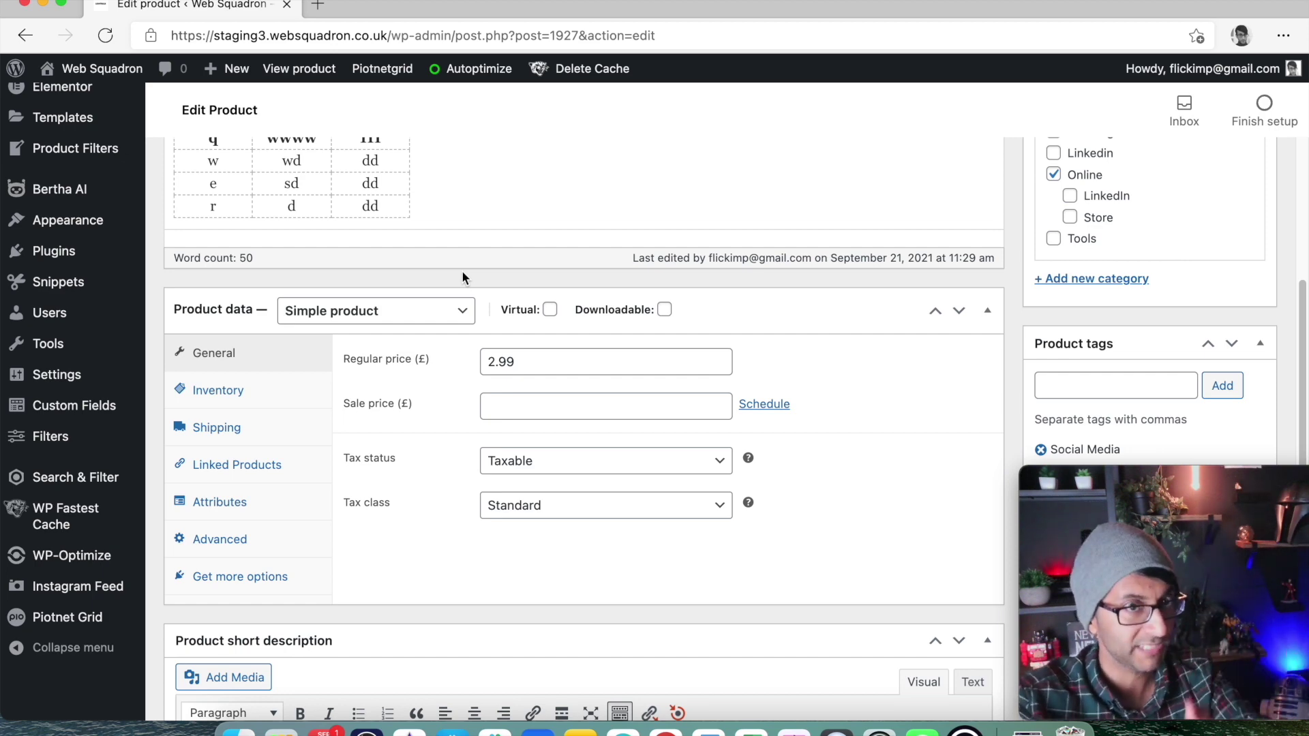
left_click(254, 506)
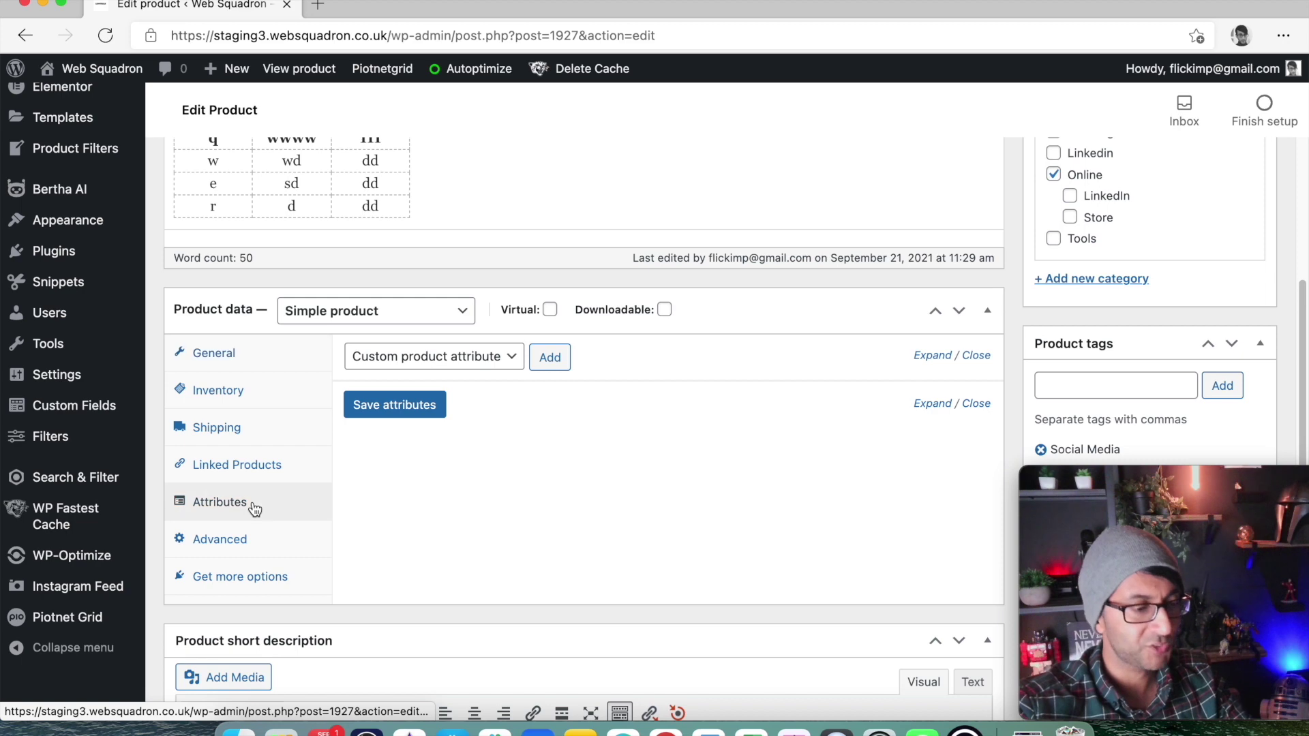
Step: Pick Colour from the product's attribute dropdown and save the attributes
left_click(517, 361)
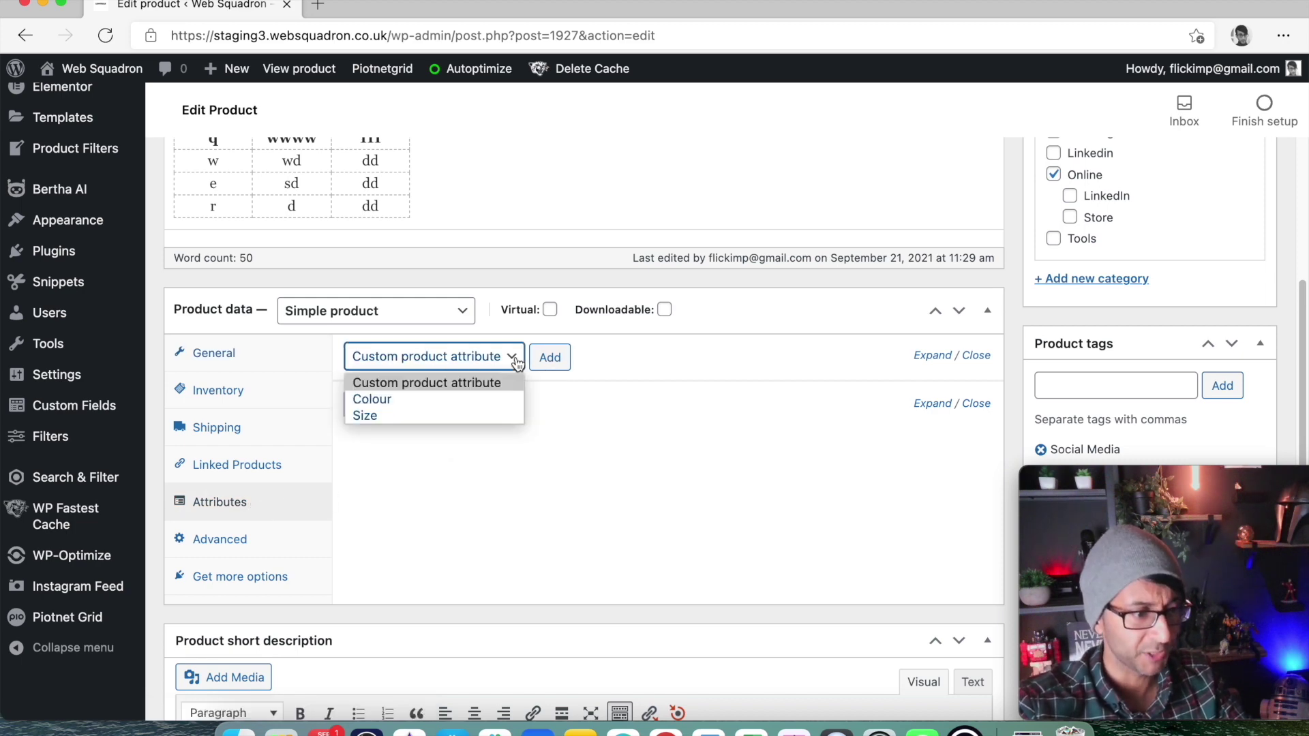
left_click(496, 401)
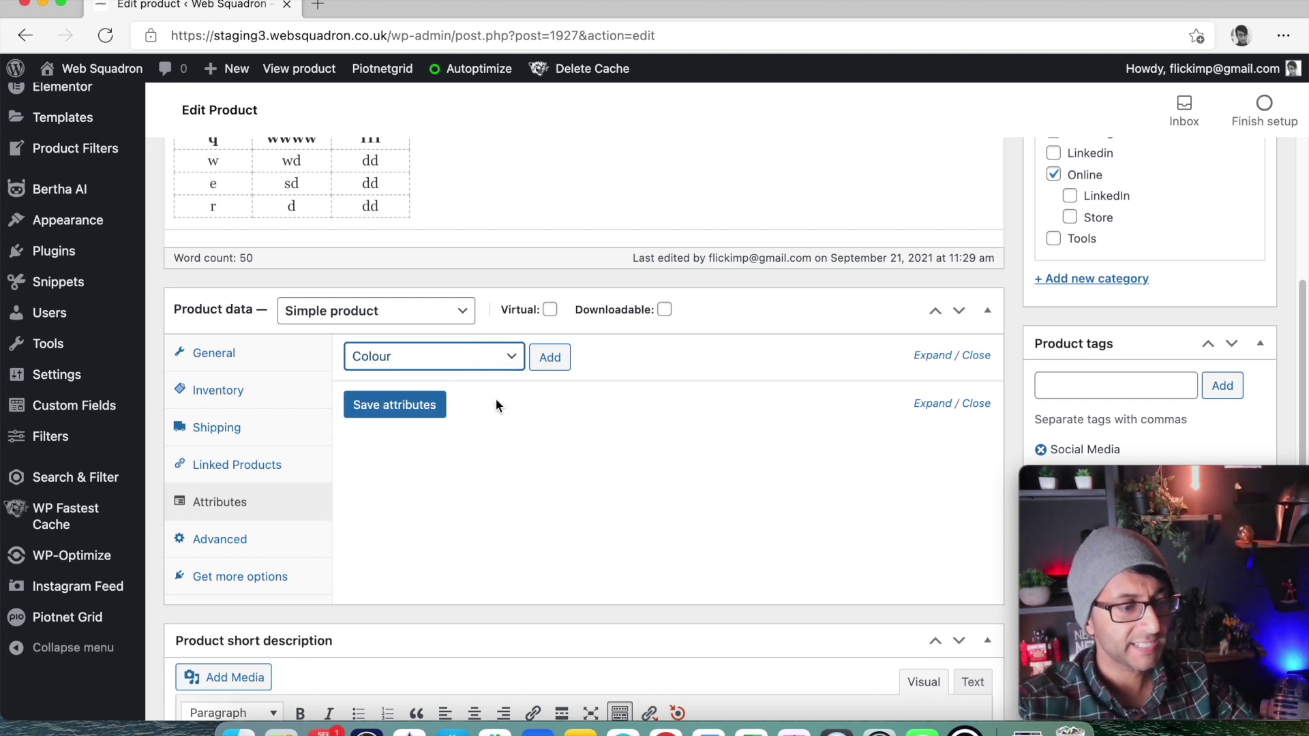
left_click(430, 414)
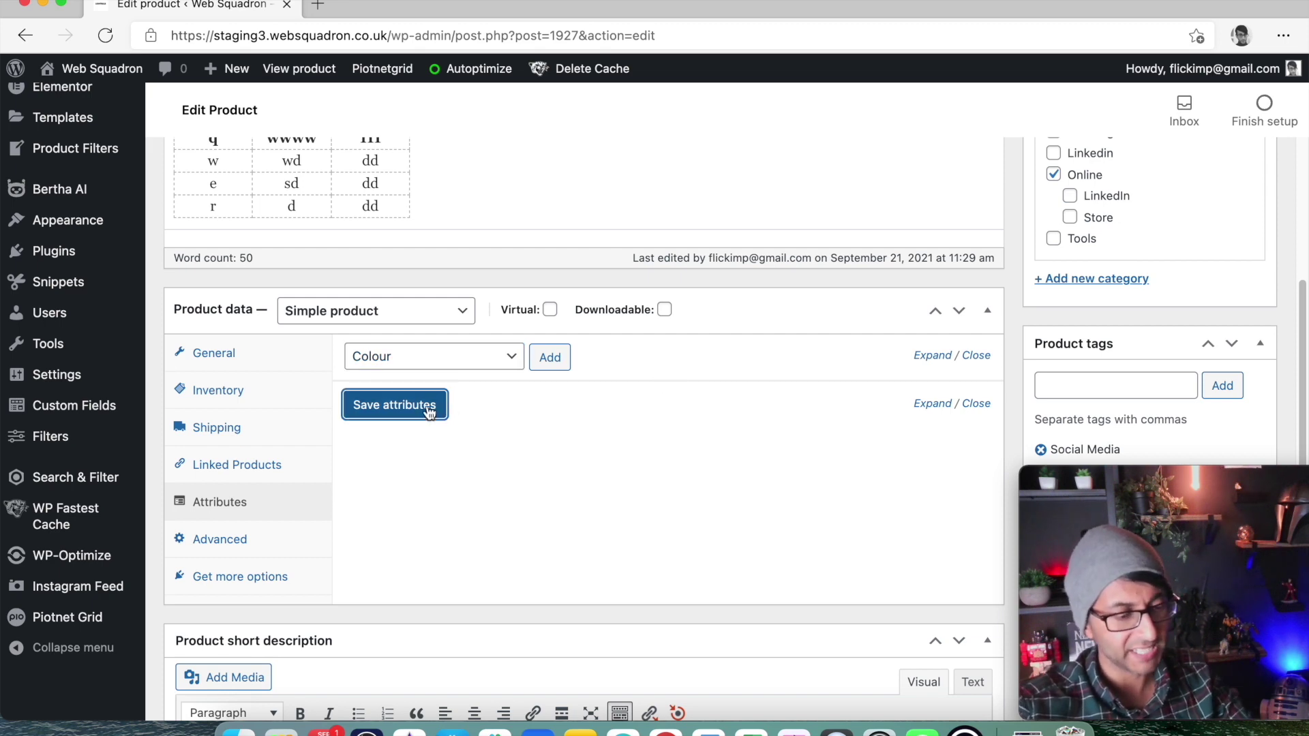
left_click(430, 315)
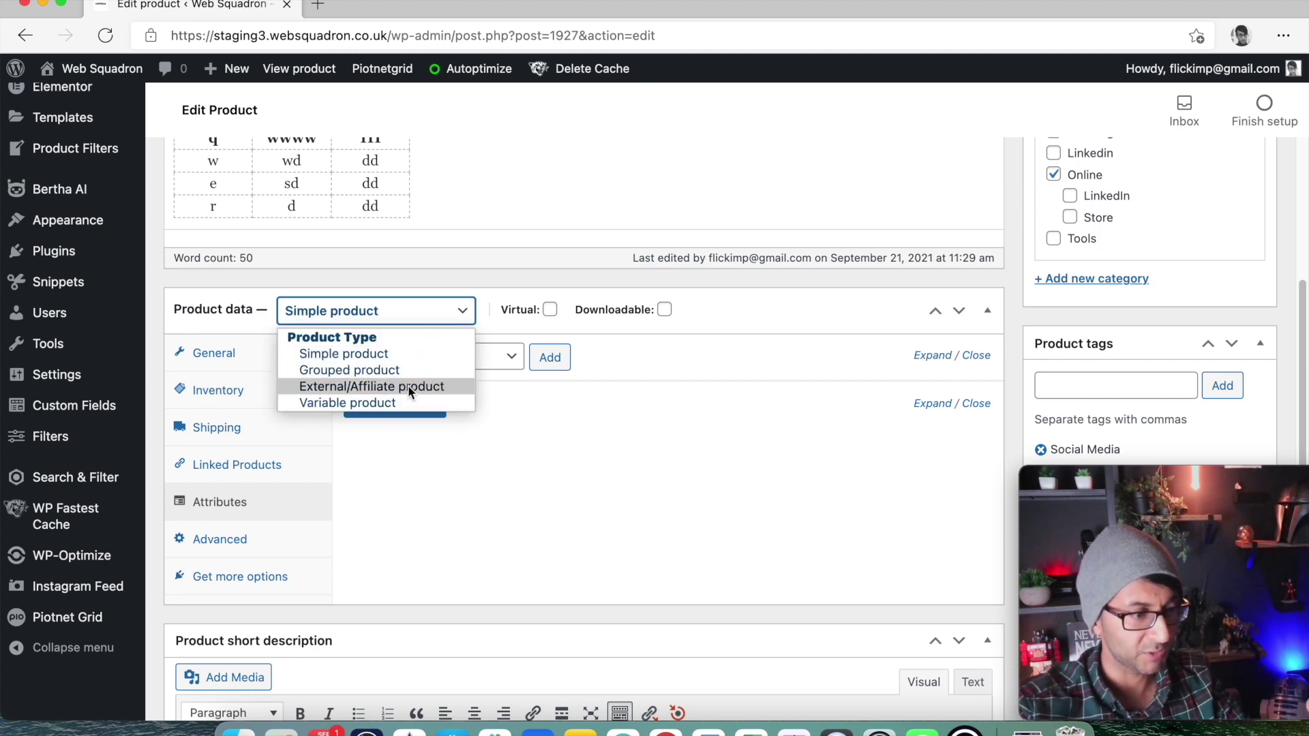
Step: Switch YouTube to Variable product and add the Colour attribute to it
left_click(411, 406)
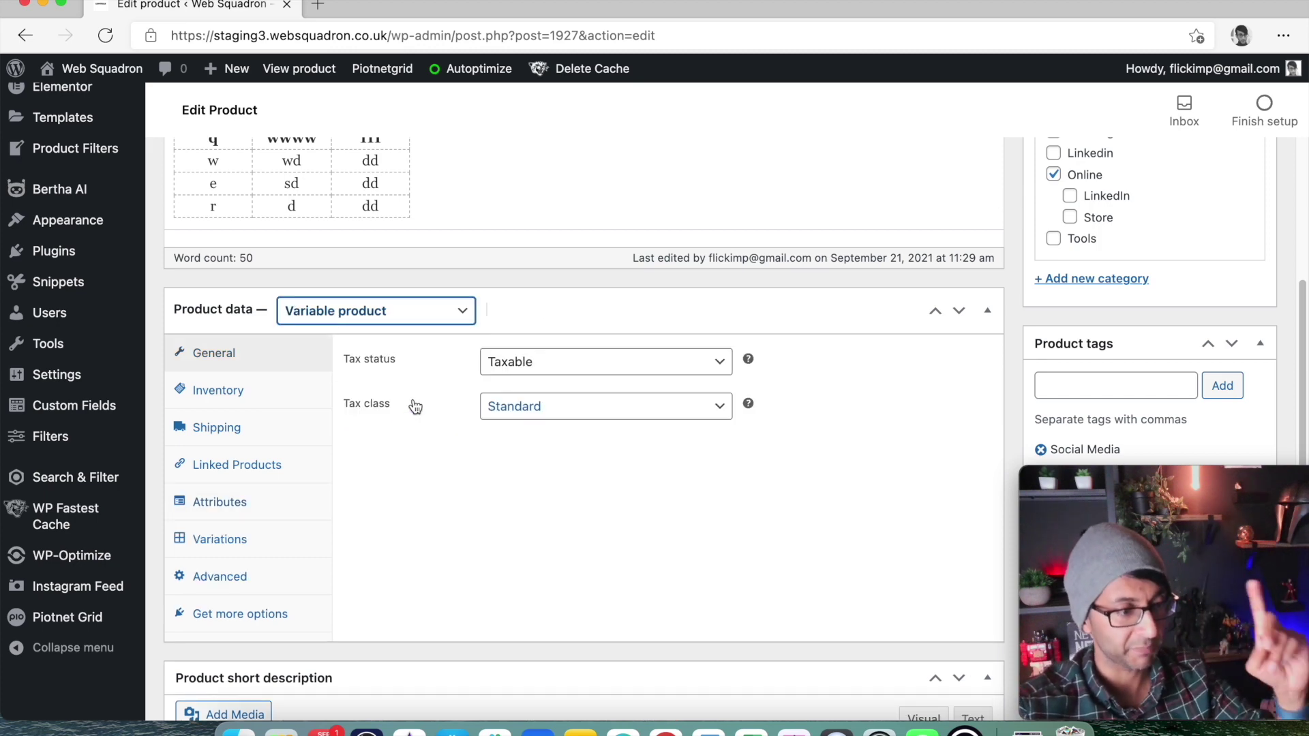
left_click(255, 510)
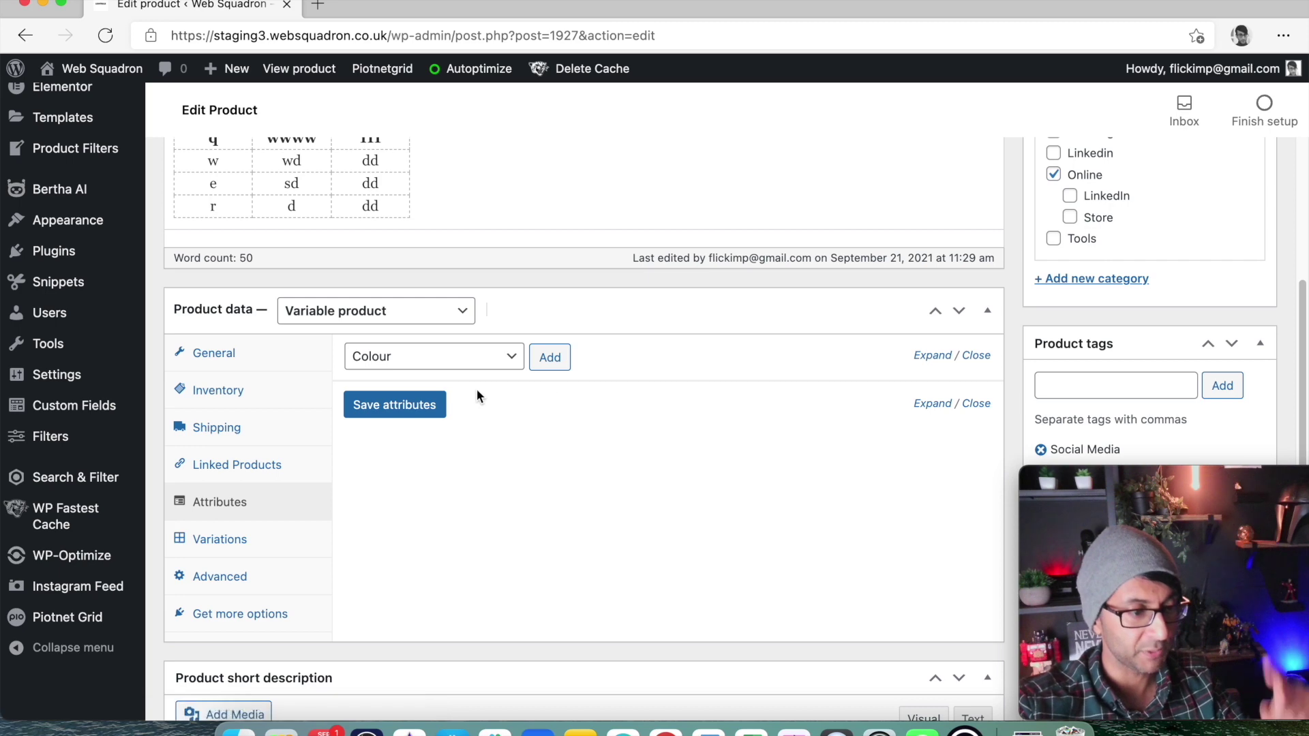
left_click(549, 358)
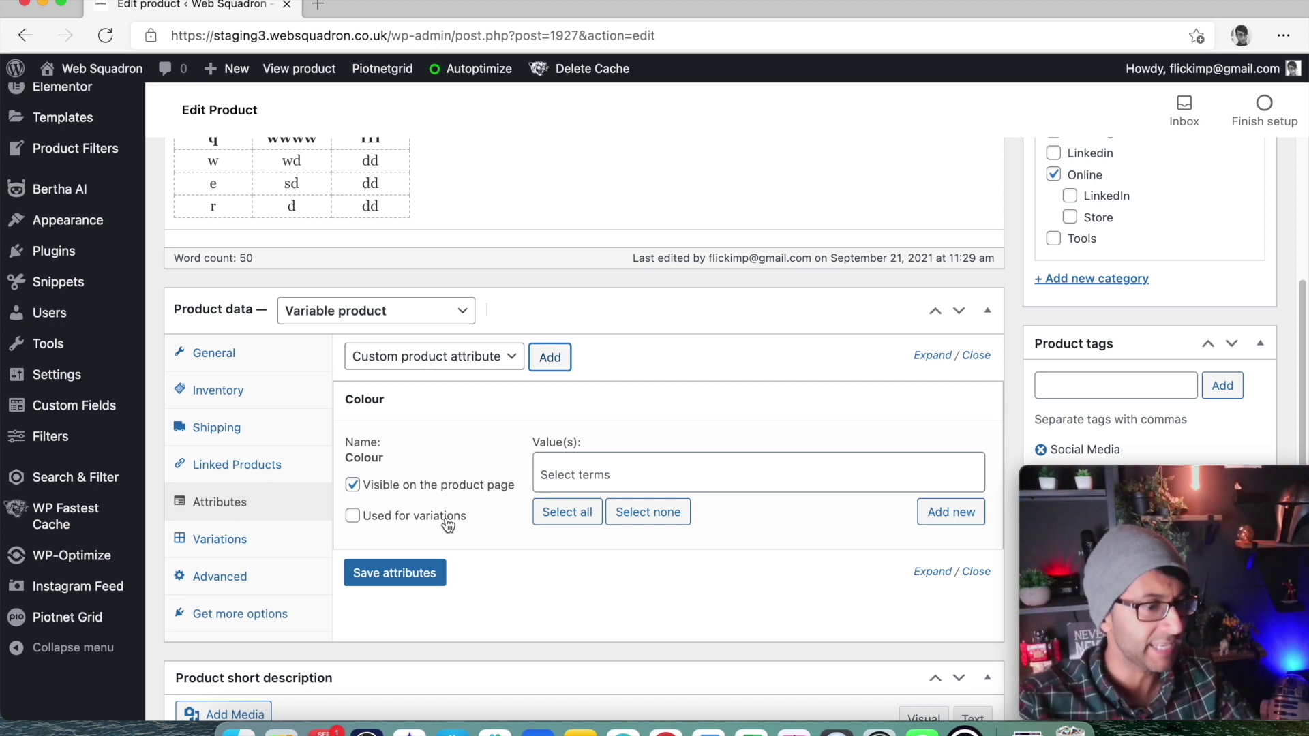
Step: Enable Used for variations on Colour and select Blue and Red as its values
left_click(448, 525)
left_click(579, 477)
left_click(585, 509)
left_click(603, 472)
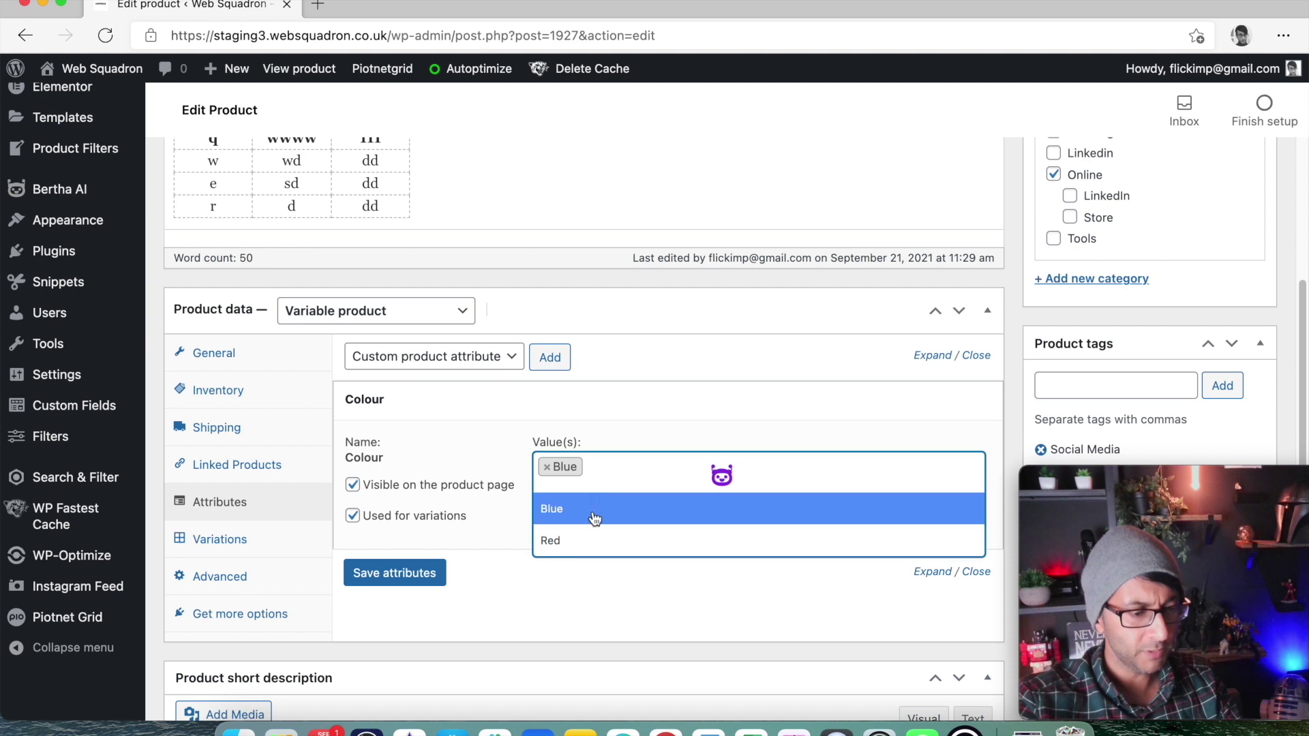
left_click(594, 541)
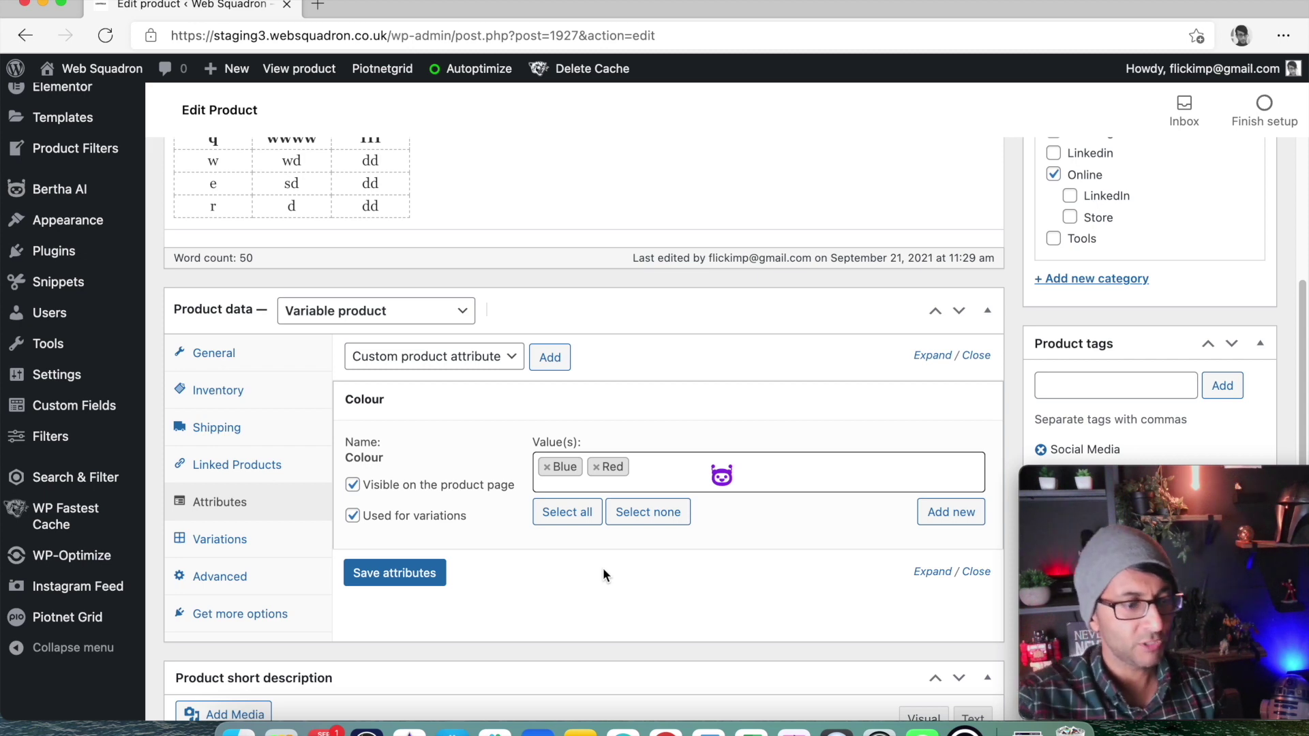
left_click(598, 473)
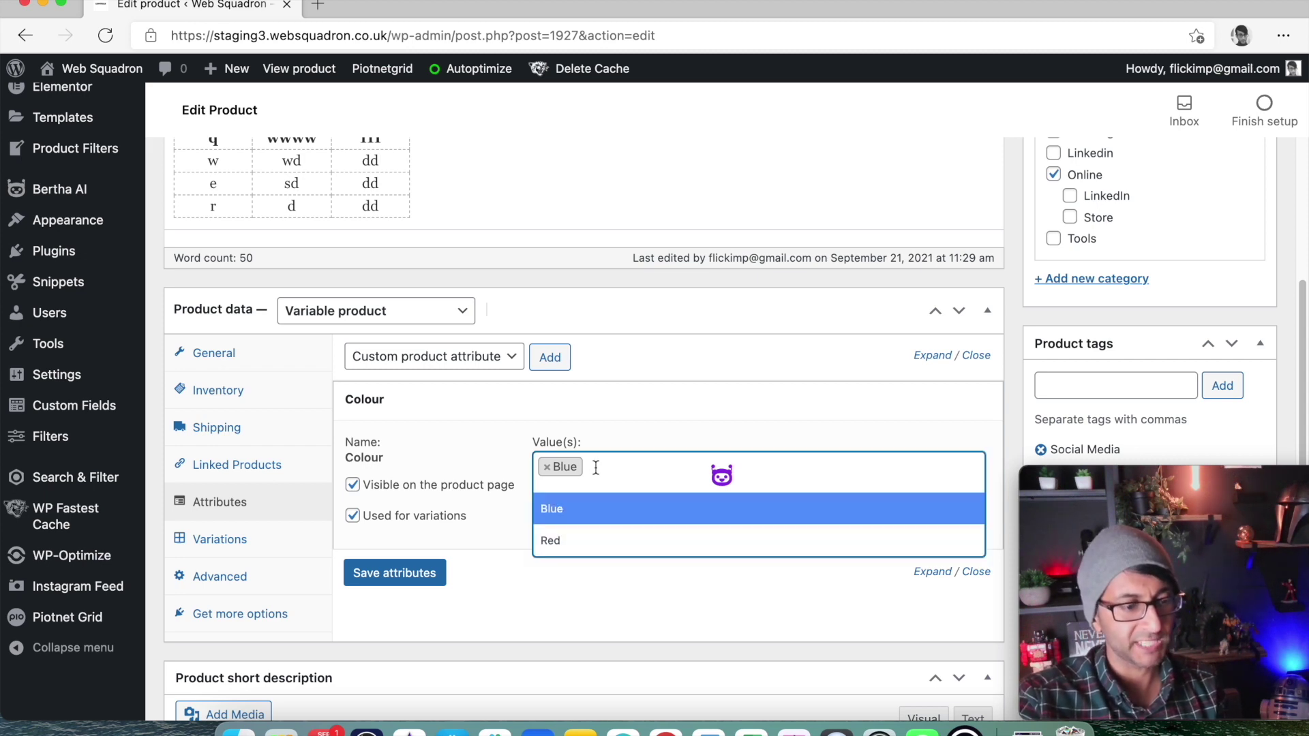
left_click(602, 470)
left_click(602, 473)
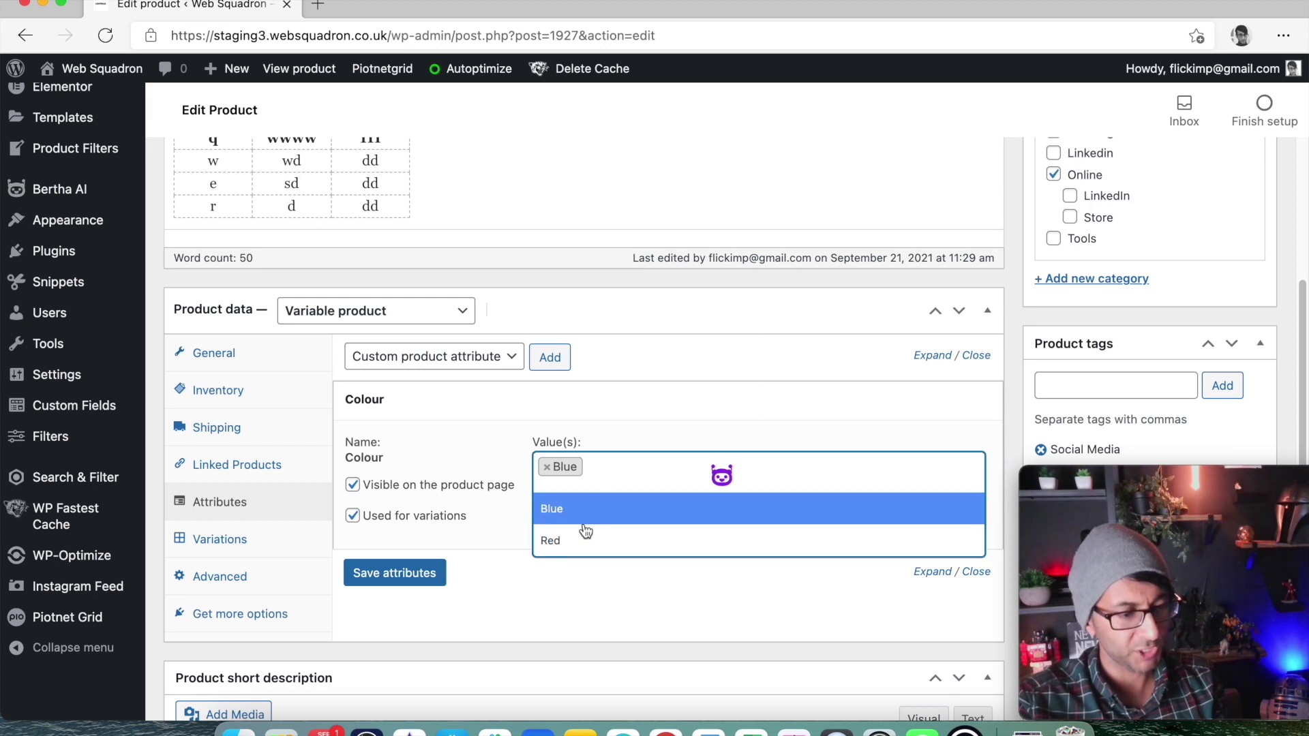
left_click(577, 544)
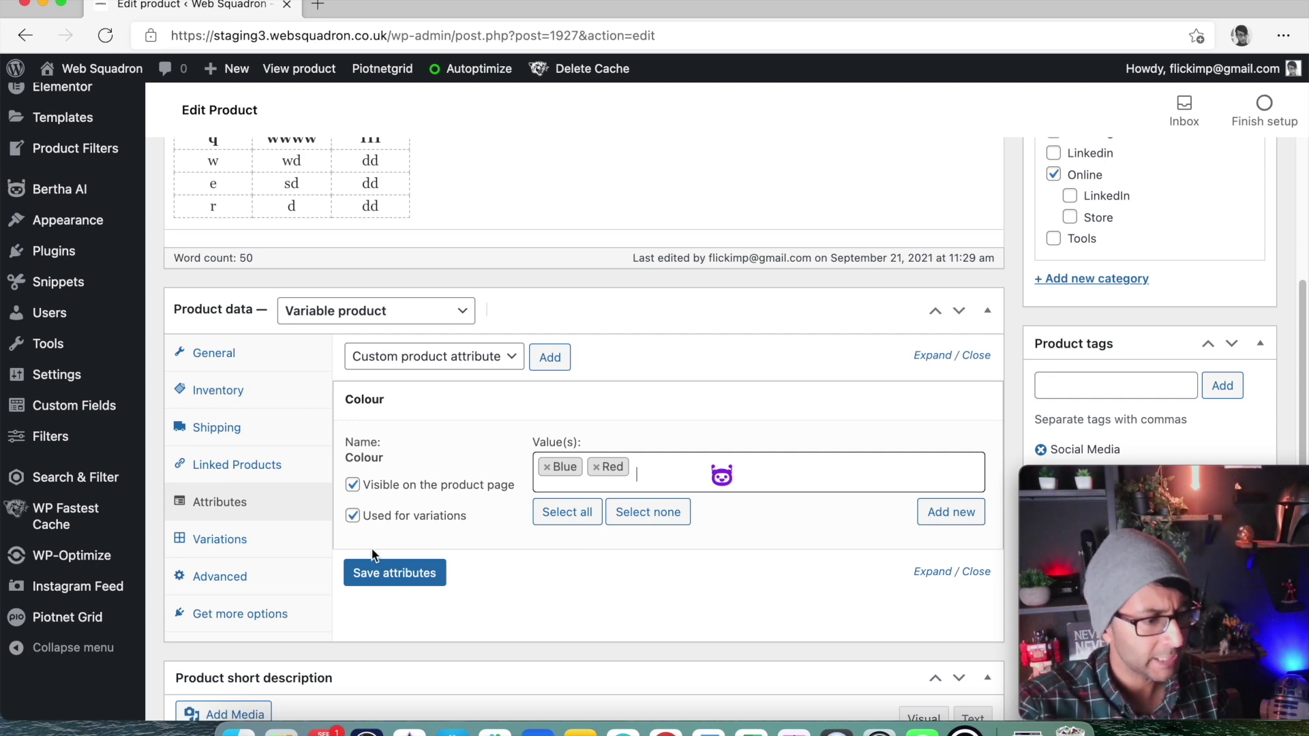
Step: Save the Colour attribute, switch to Variations, and open the Add variation options
left_click(406, 576)
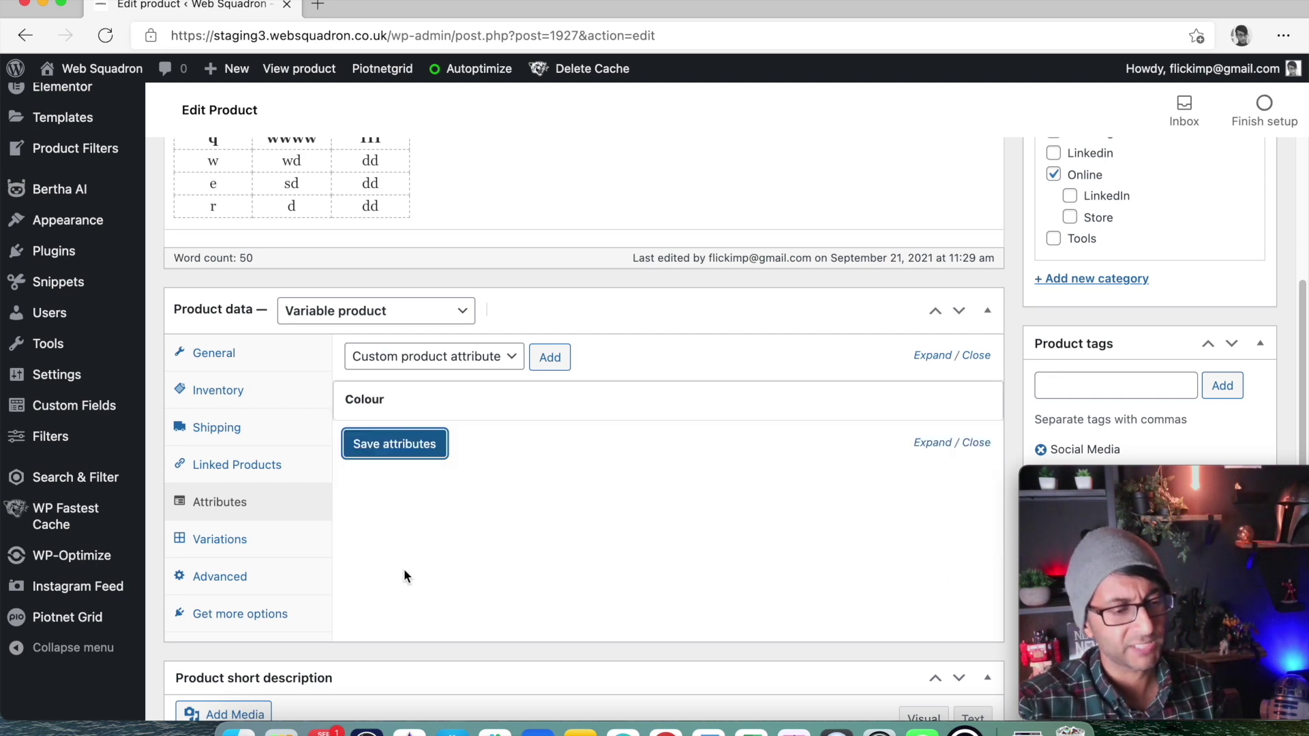
left_click(269, 544)
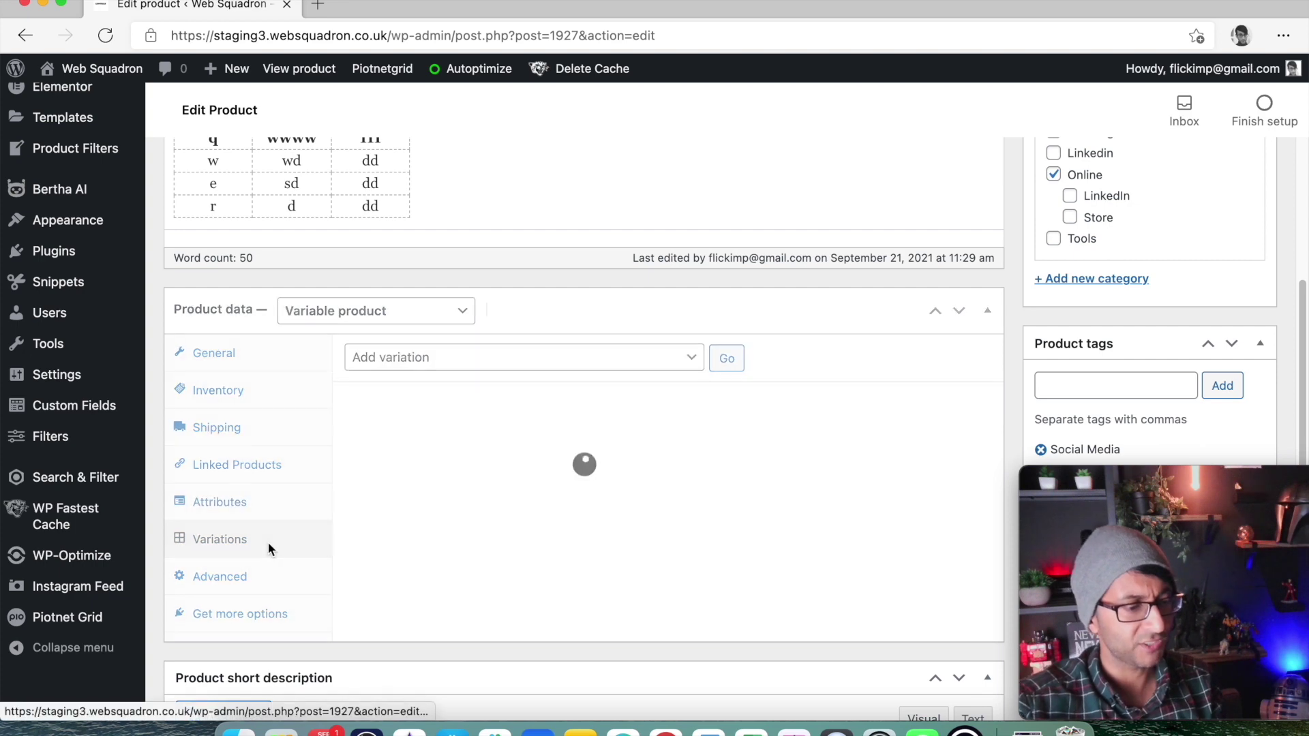
left_click(691, 362)
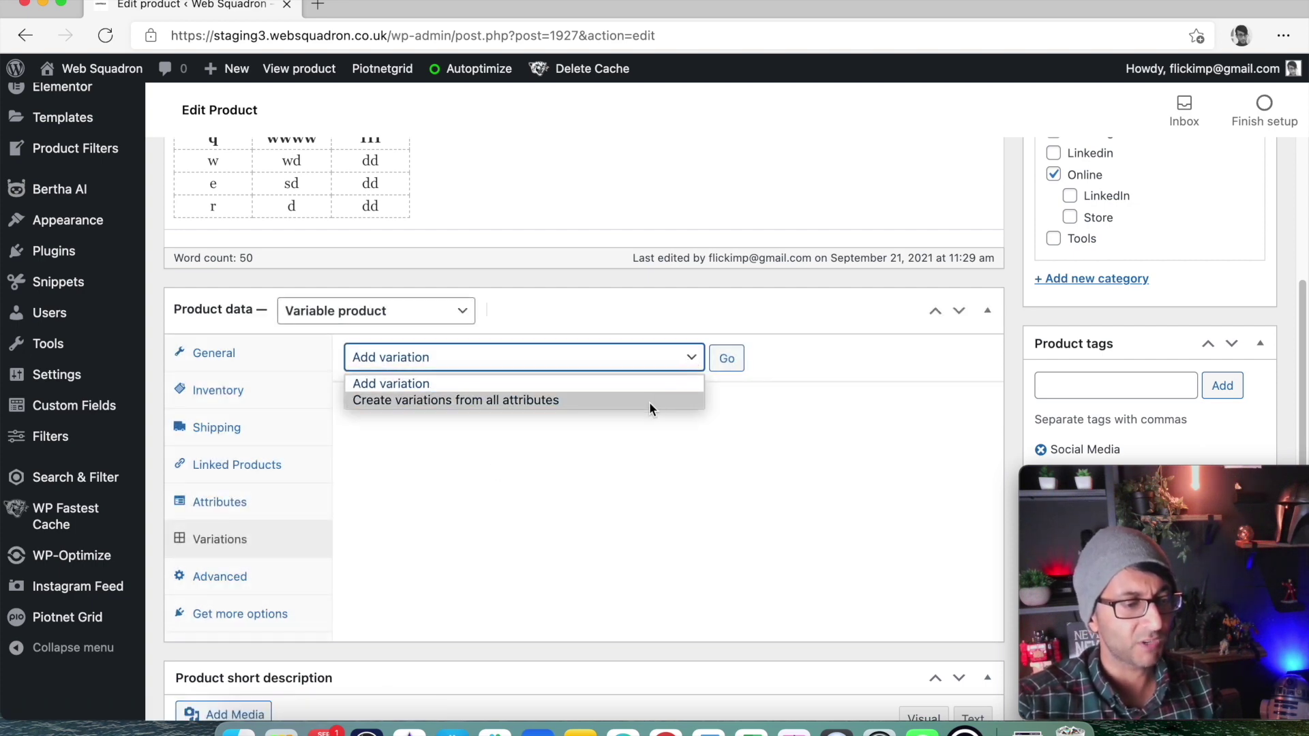